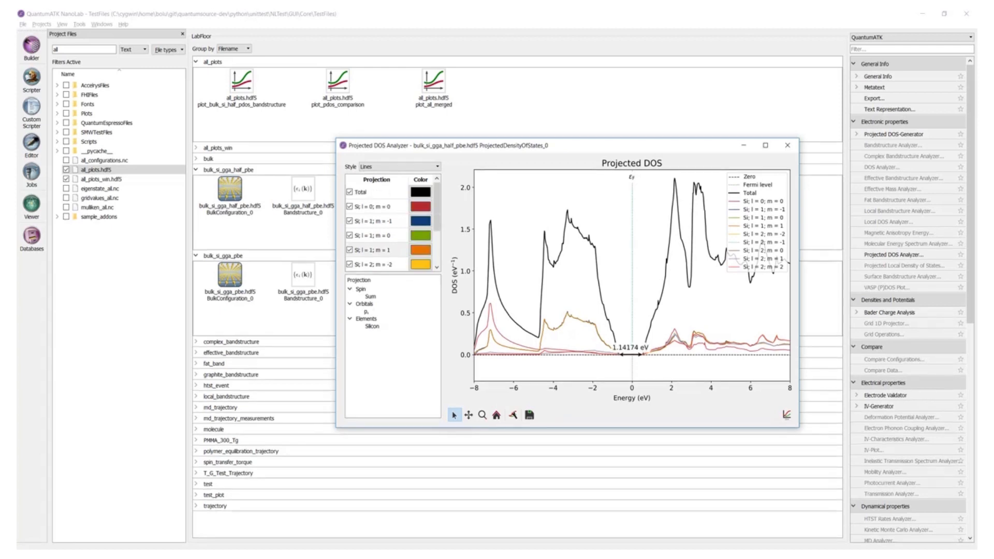
- Move the horizontal measurement up so it spans the band gap between the Total DOS band edges
click(632, 209)
click(637, 165)
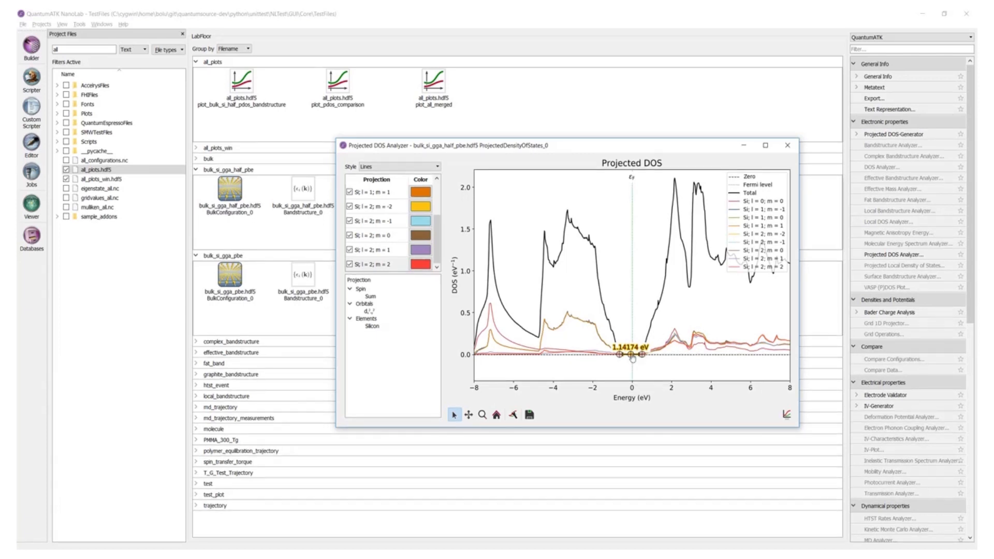
mouse_move(632, 359)
mouse_down()
mouse_move(633, 291)
mouse_move(663, 289)
mouse_move(596, 282)
mouse_move(600, 294)
mouse_up()
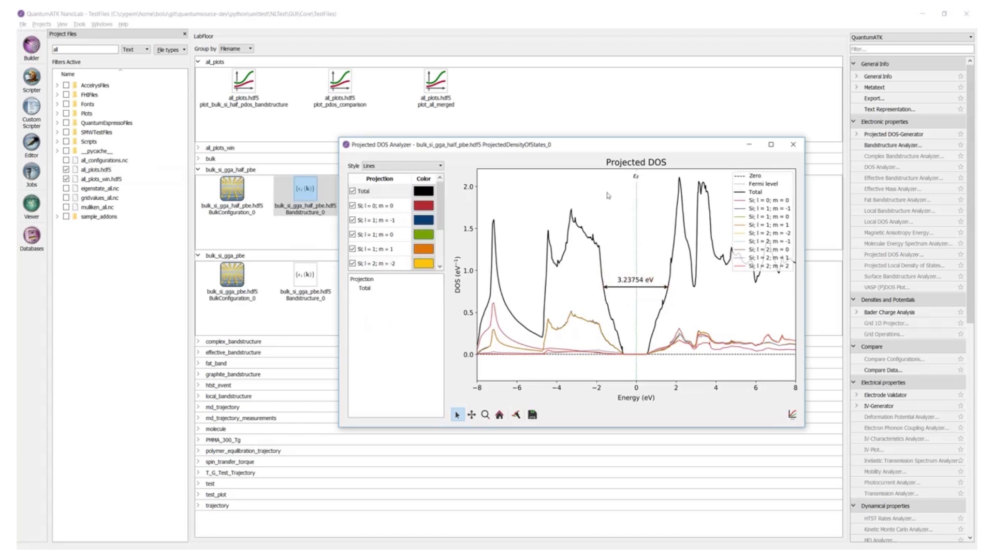
right_click(596, 189)
mouse_move(619, 203)
key(Escape)
key(Escape)
right_click(595, 244)
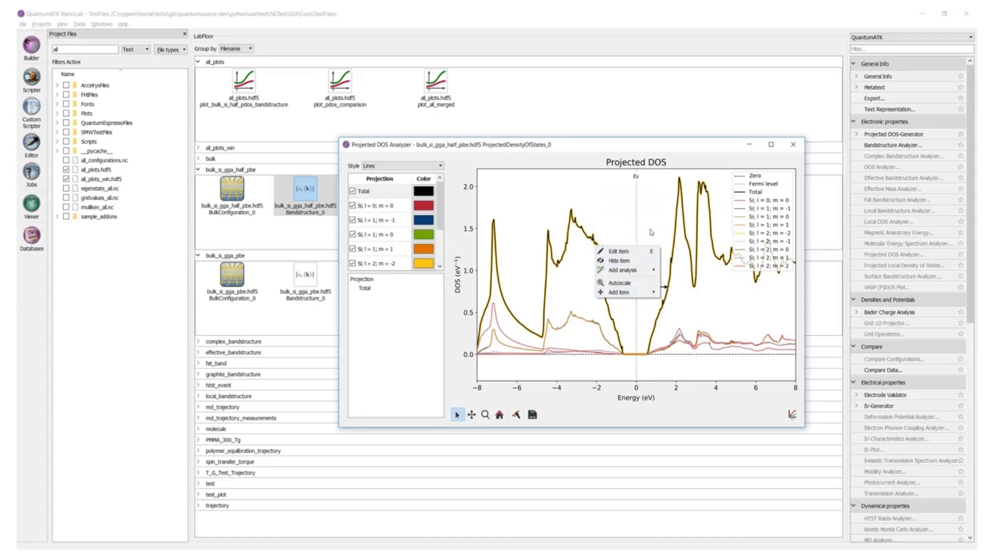
key(Escape)
right_click(645, 281)
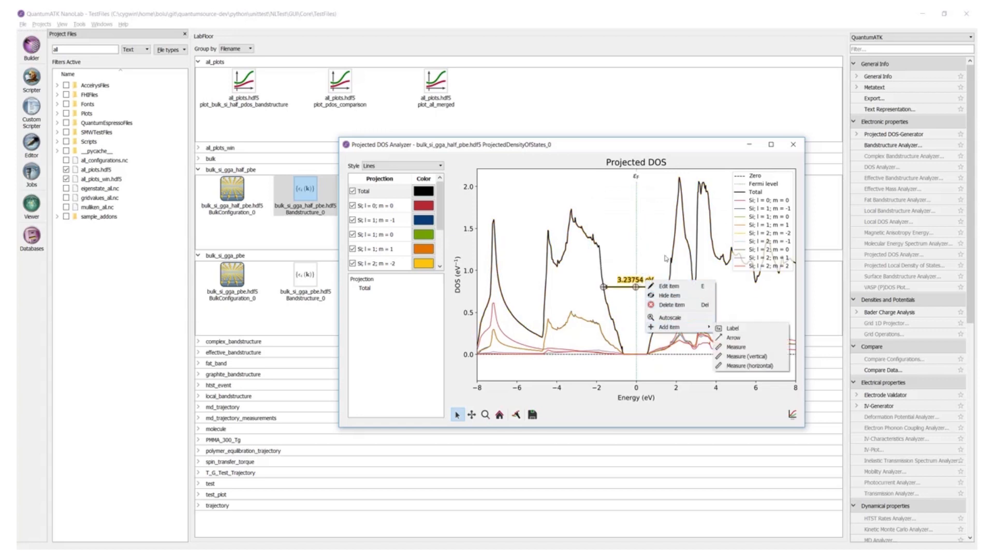
click(656, 240)
scroll(642, 264, up, 8)
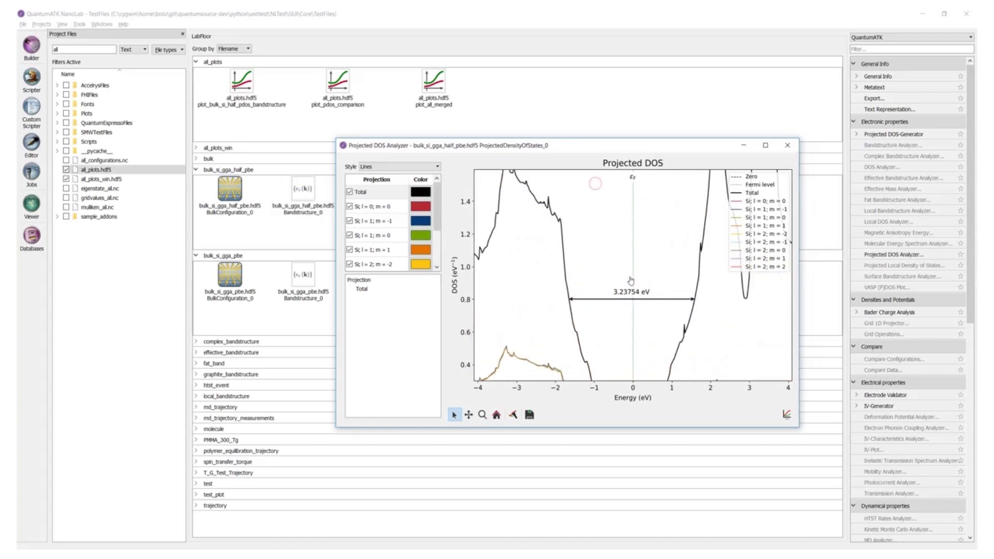
right_click(569, 207)
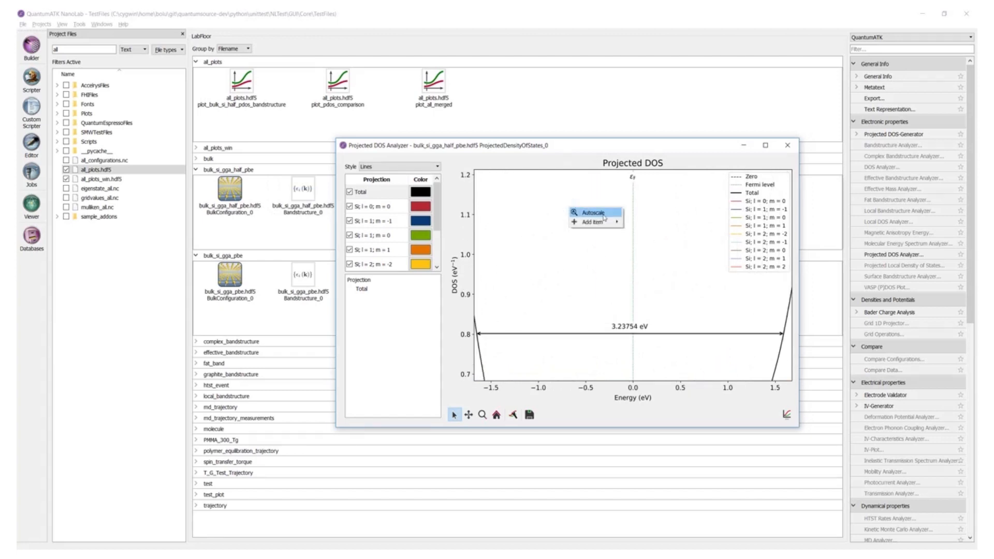
click(593, 214)
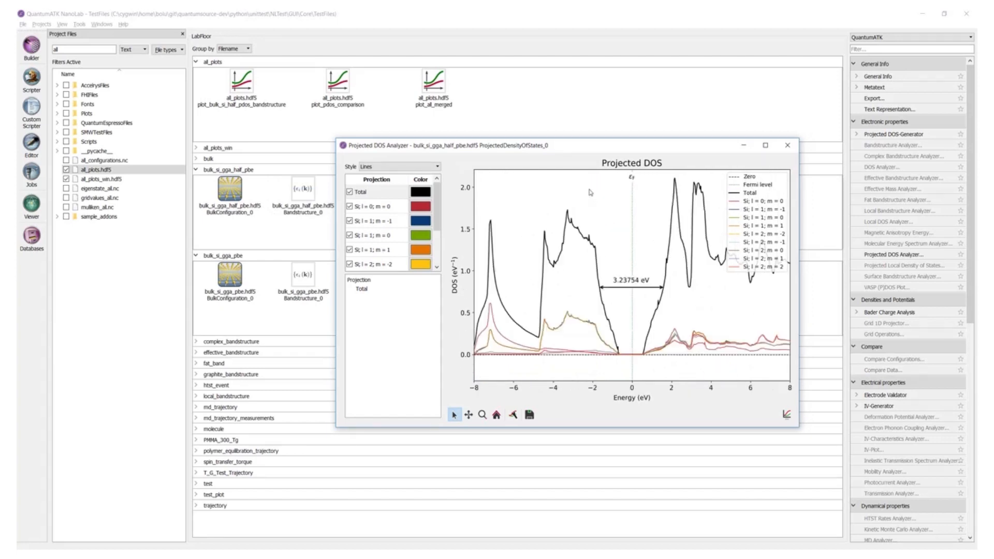
- Add an arrow annotation pointing at the Total DOS peak near -3.3 eV
right_click(578, 195)
mouse_move(606, 209)
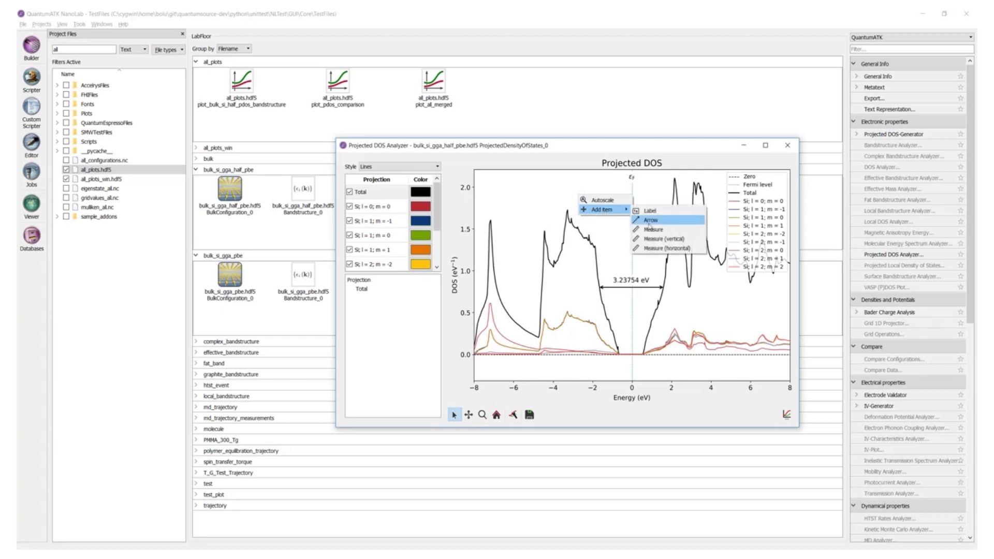
click(650, 220)
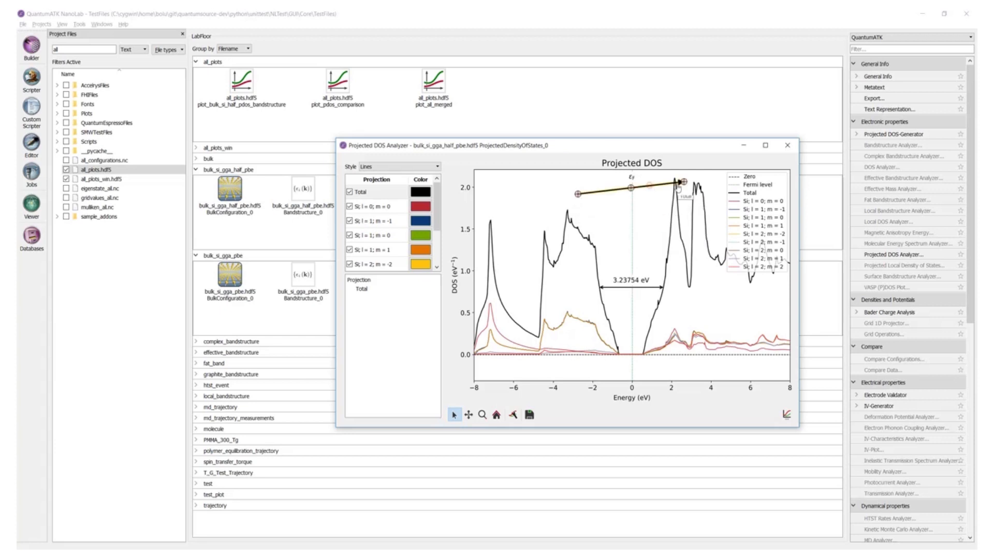
drag(684, 182, 570, 207)
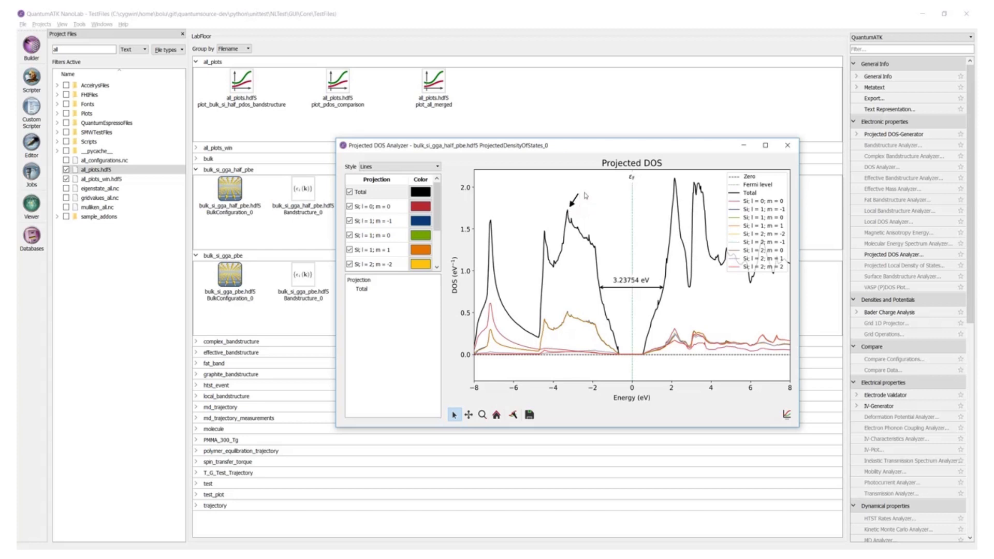
- Add a text label at the arrow's tail
right_click(584, 193)
mouse_move(604, 207)
click(660, 214)
- Inspect the Total curve's properties in the plot editor and hide the Total curve
right_click(596, 247)
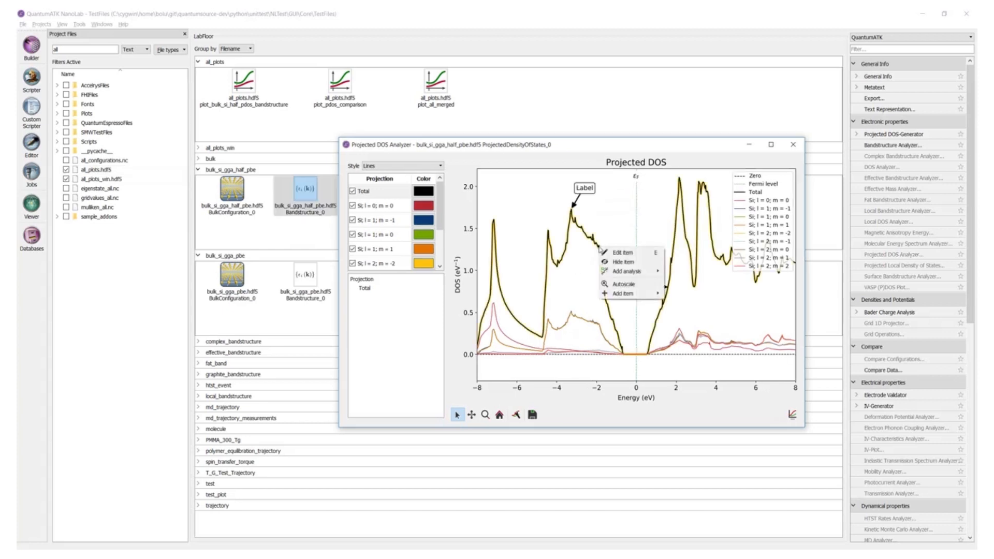
click(617, 253)
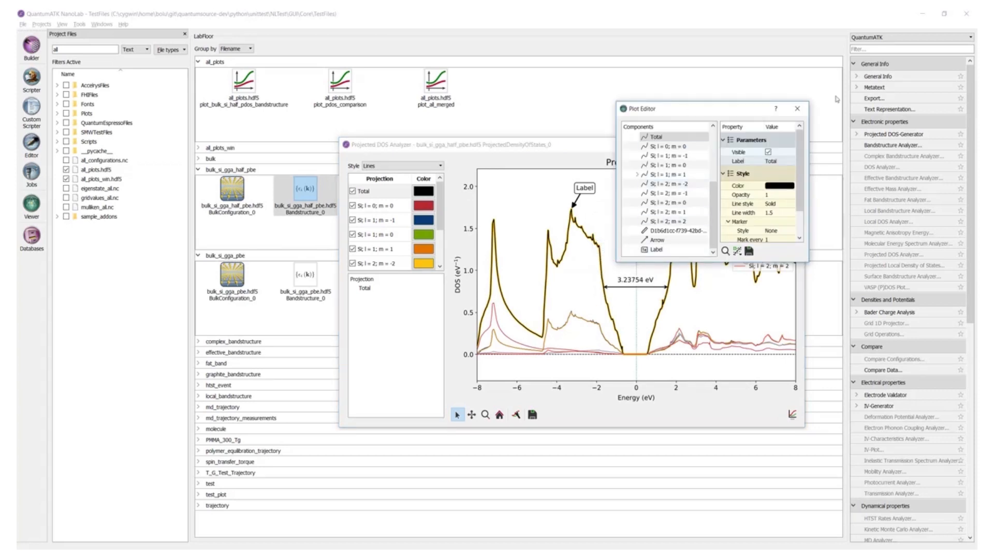
click(799, 108)
right_click(599, 251)
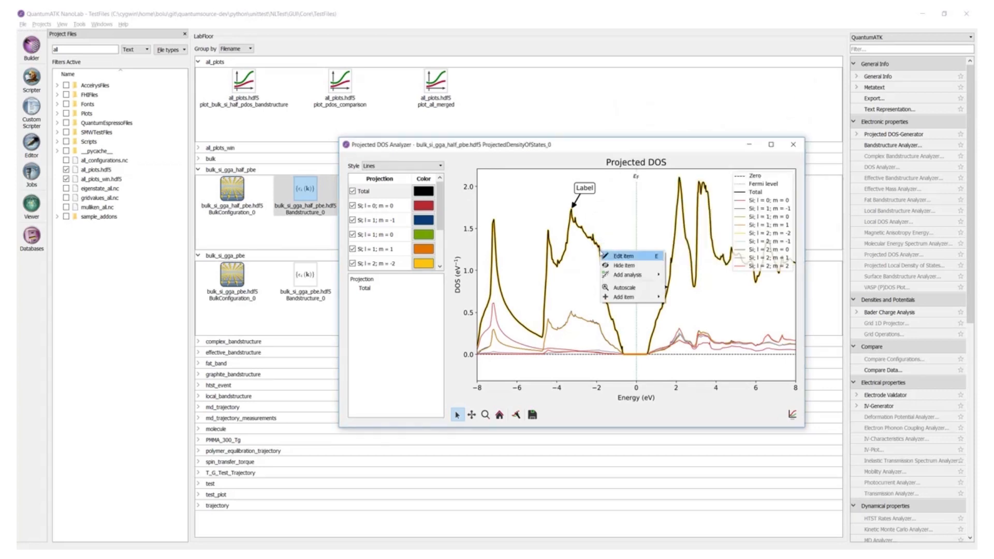
click(620, 265)
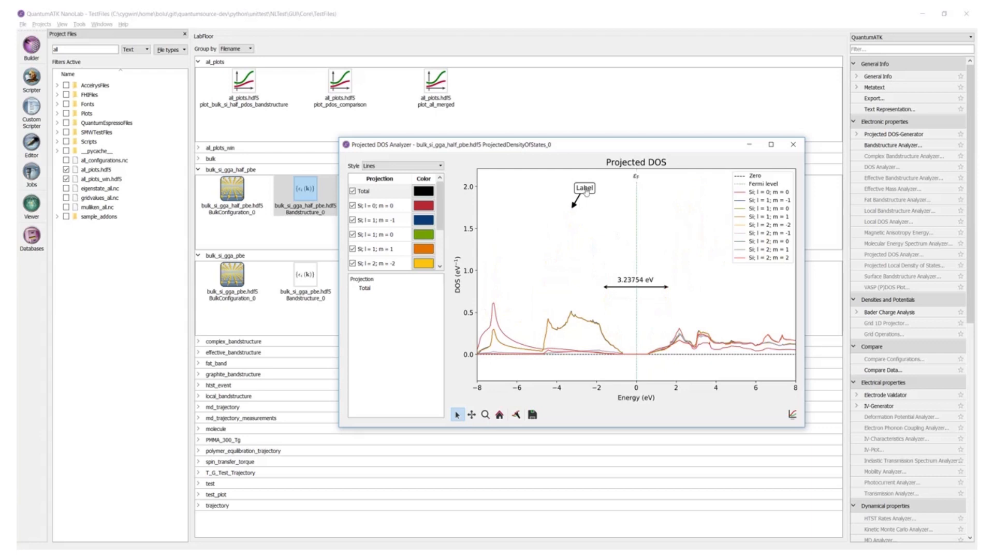
- Delete the label and the arrow annotation from the plot
right_click(586, 190)
click(602, 211)
right_click(577, 202)
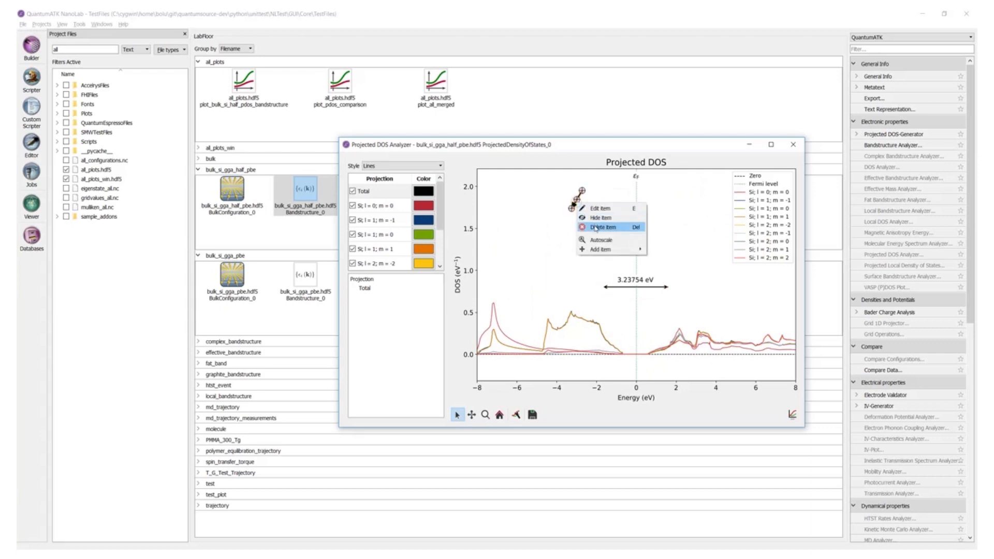
click(596, 227)
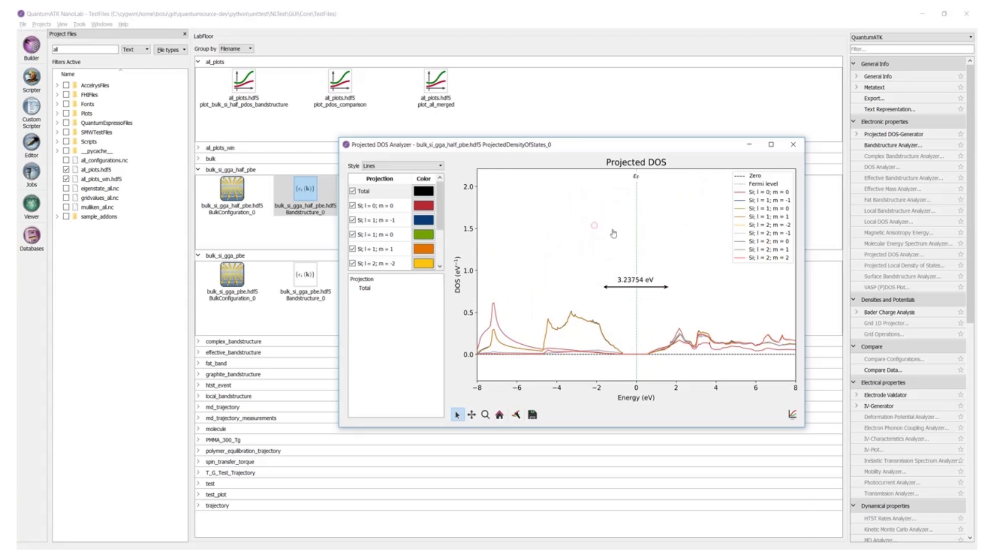
- Add a curve fit to the Si; l = 1; m = 1 projection over about -3.7 to -1.4 eV
right_click(600, 335)
mouse_move(636, 358)
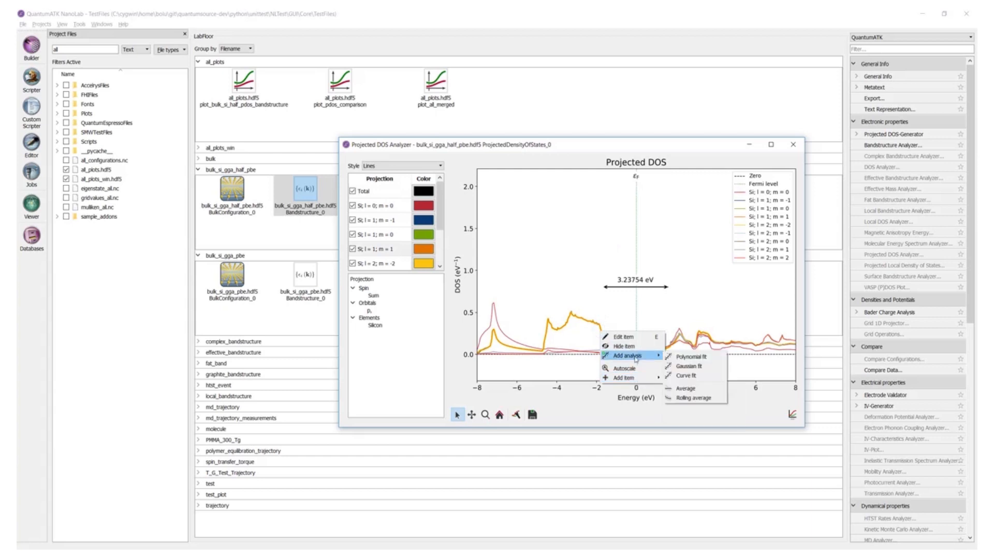
click(693, 375)
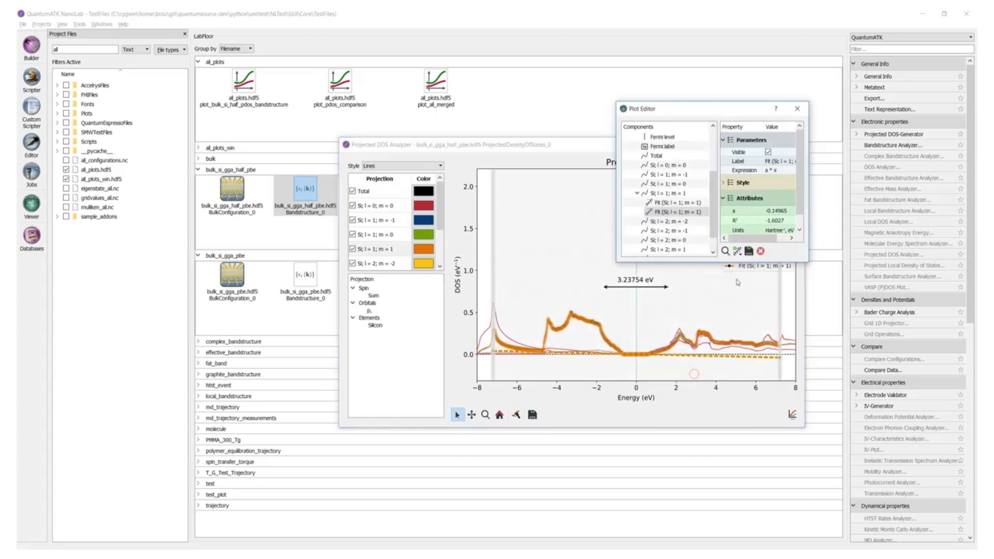
click(797, 109)
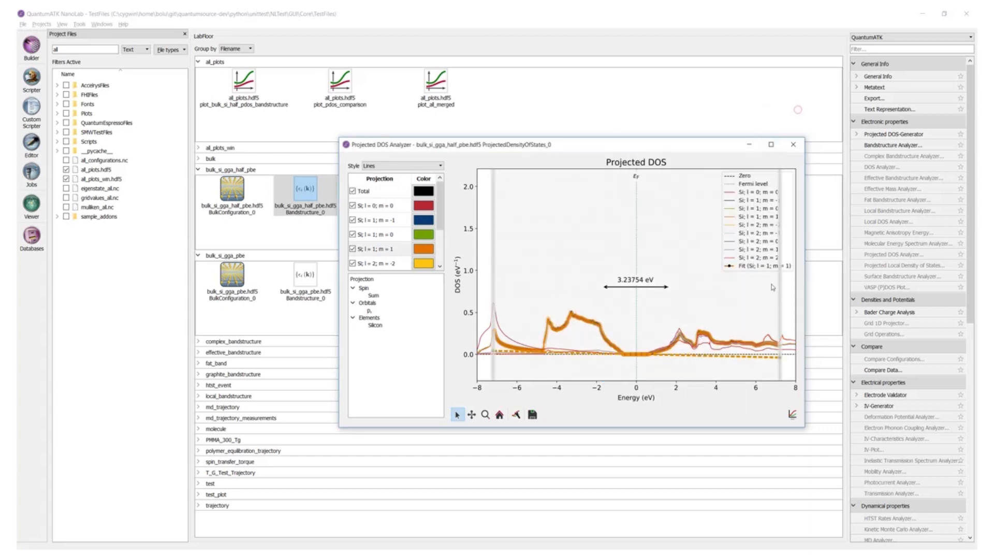
drag(780, 290, 607, 293)
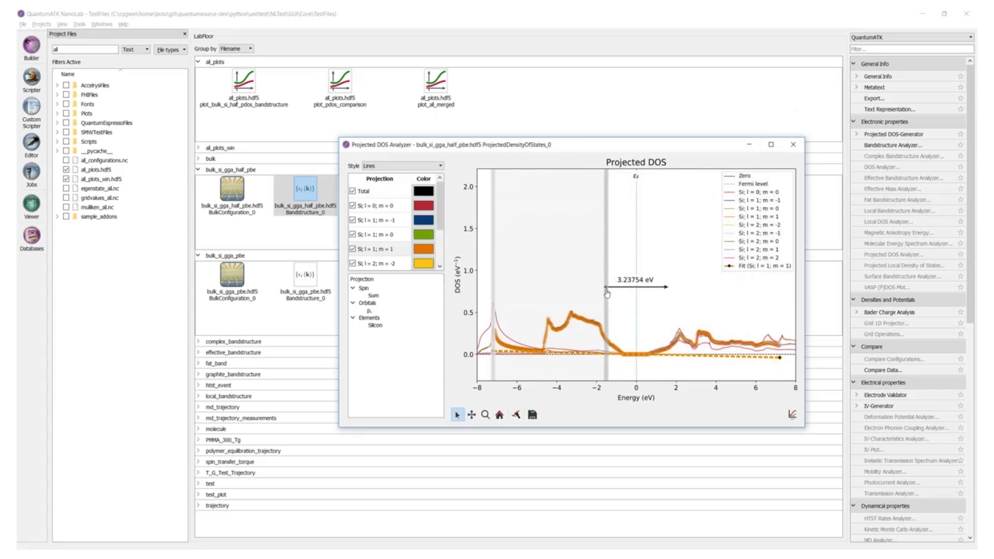
drag(493, 271, 567, 265)
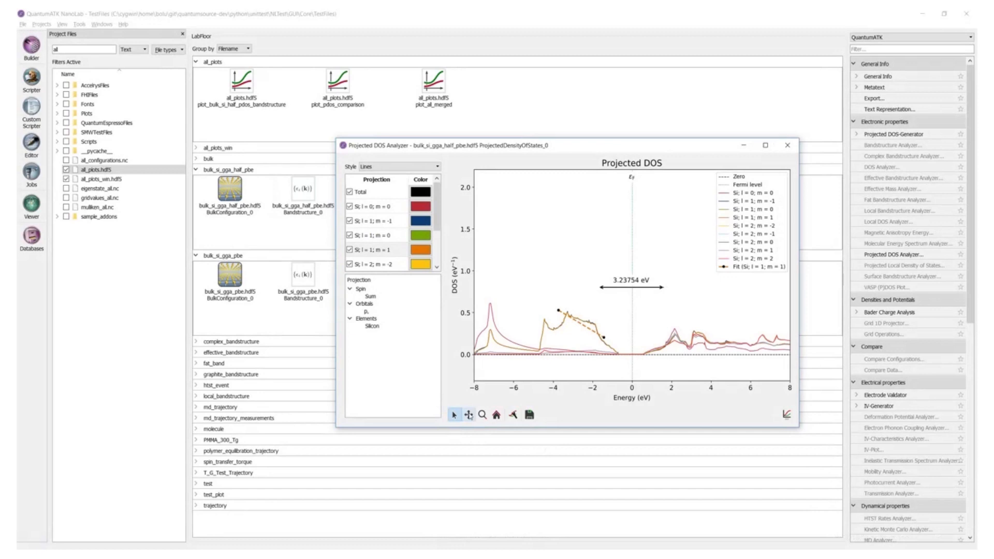
- Zoom and pan around the fitted Si; l = 1; m = 1 region to examine the fit
click(469, 414)
mouse_move(674, 255)
mouse_down()
mouse_move(626, 233)
mouse_move(623, 259)
mouse_move(673, 217)
mouse_move(663, 201)
mouse_move(673, 290)
mouse_move(673, 256)
mouse_up()
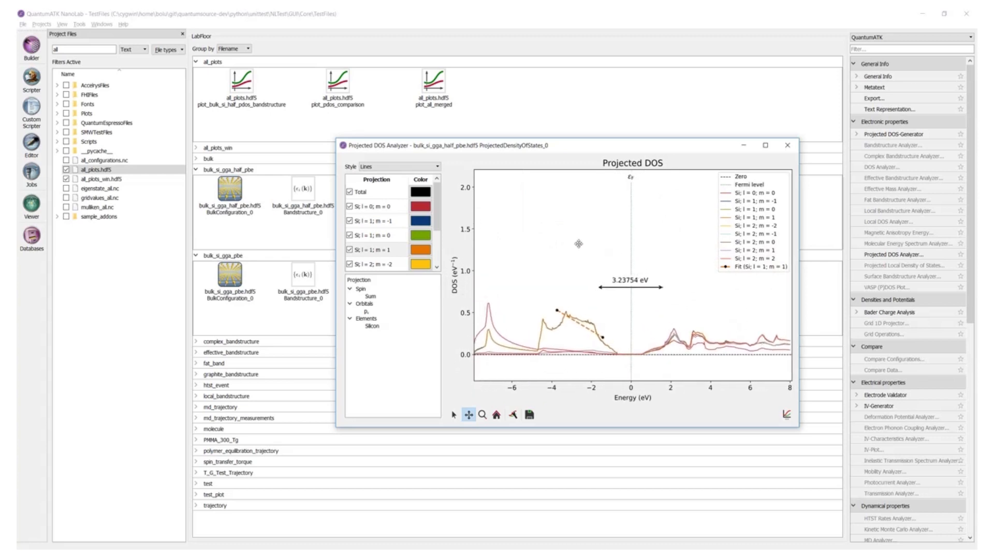
mouse_move(579, 244)
mouse_down()
mouse_move(735, 247)
mouse_move(596, 247)
mouse_move(596, 192)
mouse_move(595, 248)
mouse_move(596, 235)
mouse_up()
right_click(553, 212)
click(564, 217)
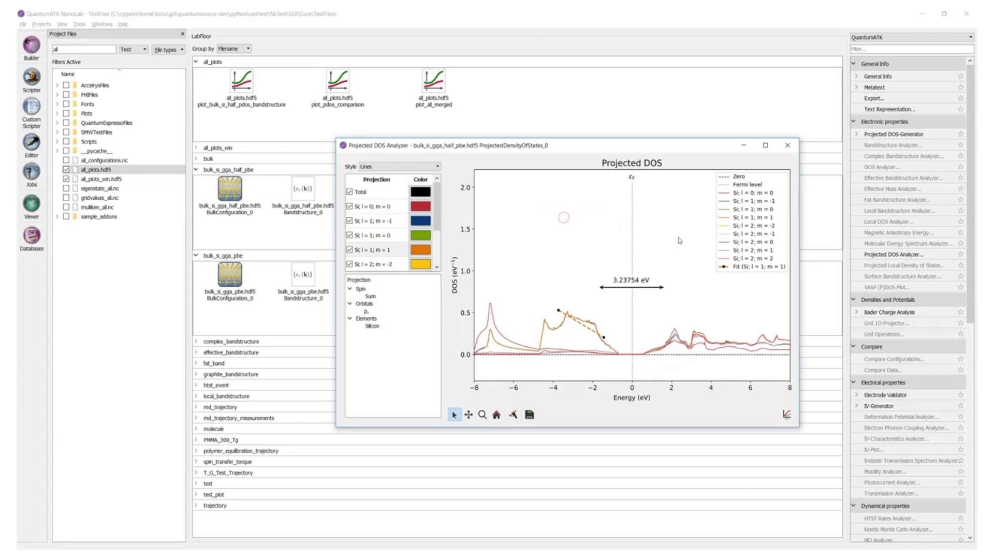
click(483, 415)
drag(529, 291, 625, 371)
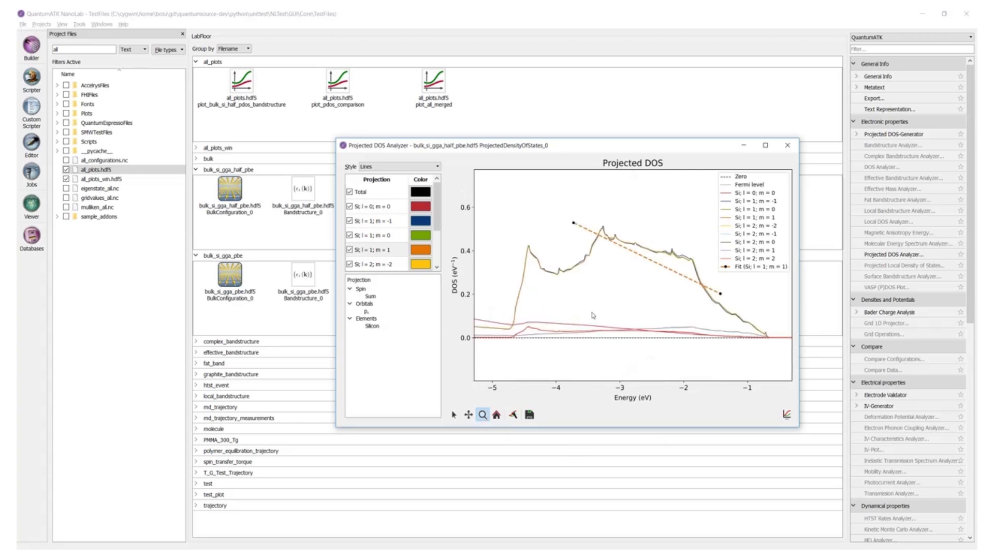
key(ctrl)
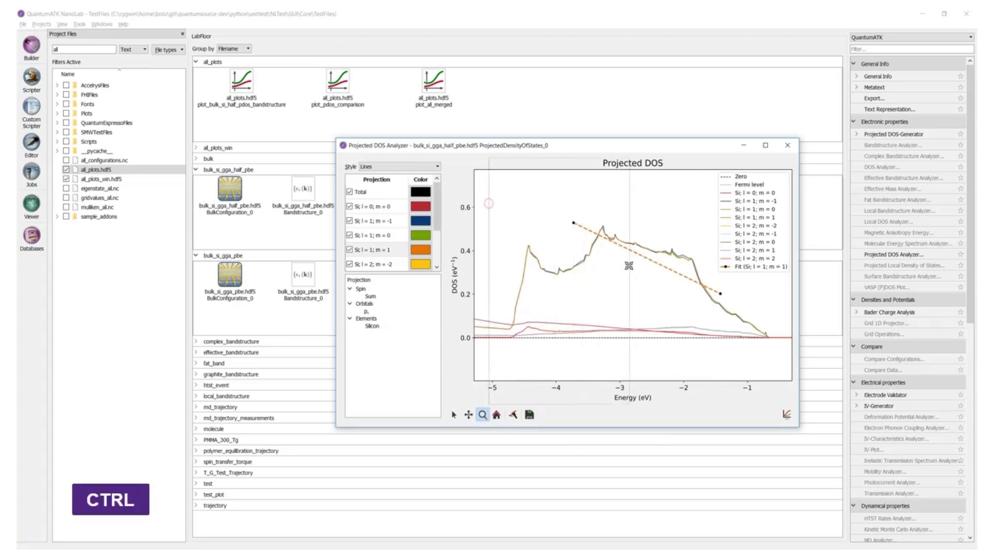
drag(621, 257, 622, 257)
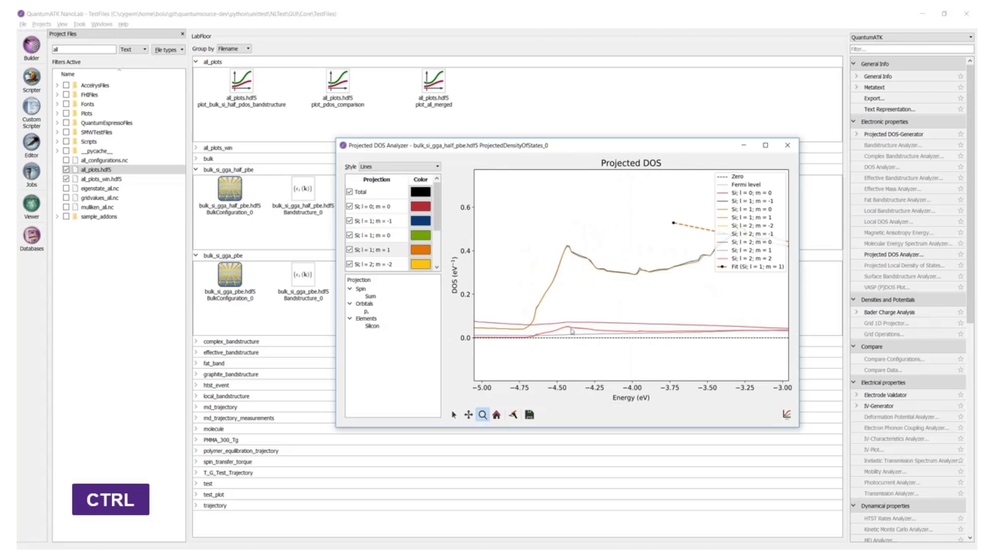
key(shift)
drag(524, 198, 695, 286)
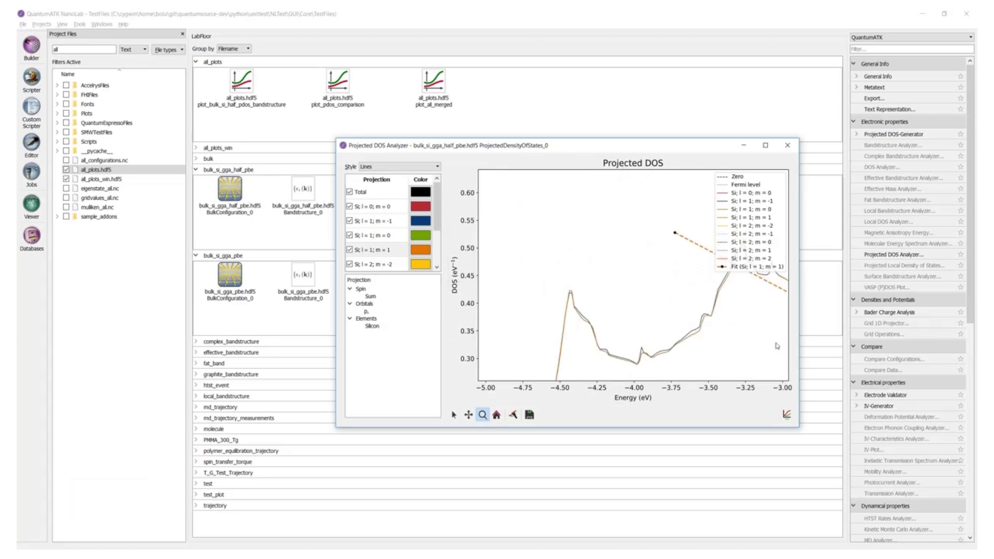
scroll(645, 285, down, 6)
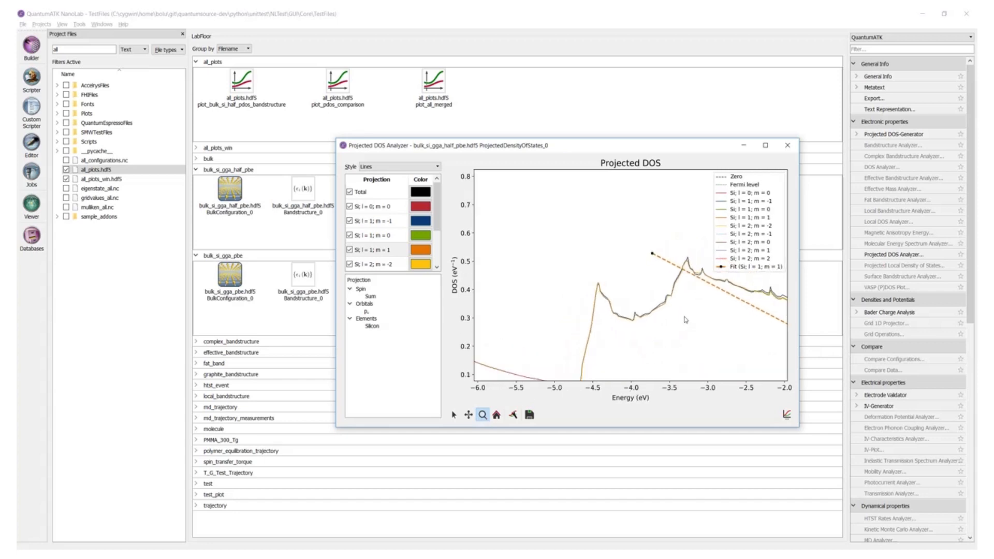
scroll(686, 320, up, 1)
scroll(686, 320, up, 8)
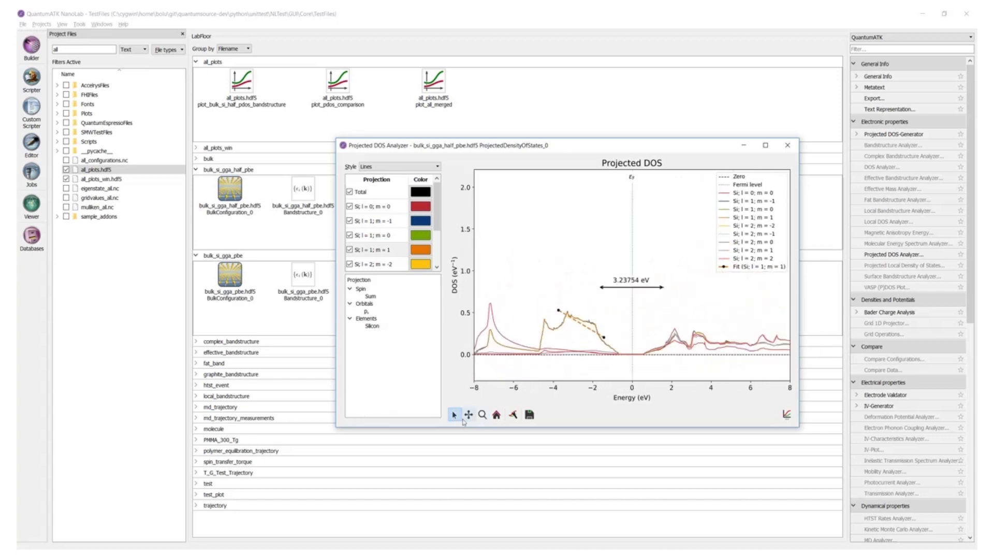
click(469, 416)
drag(732, 319, 399, 296)
drag(633, 288, 635, 189)
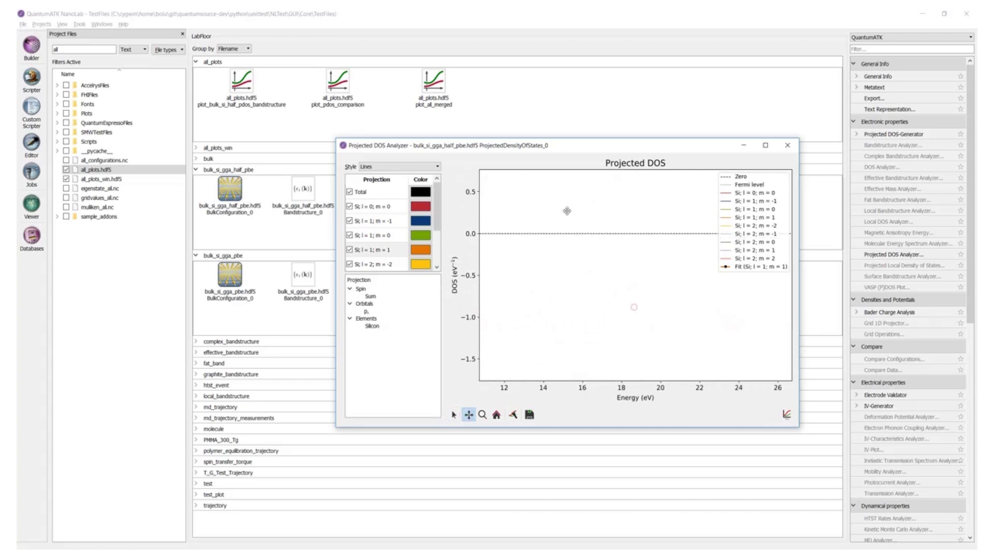
click(496, 415)
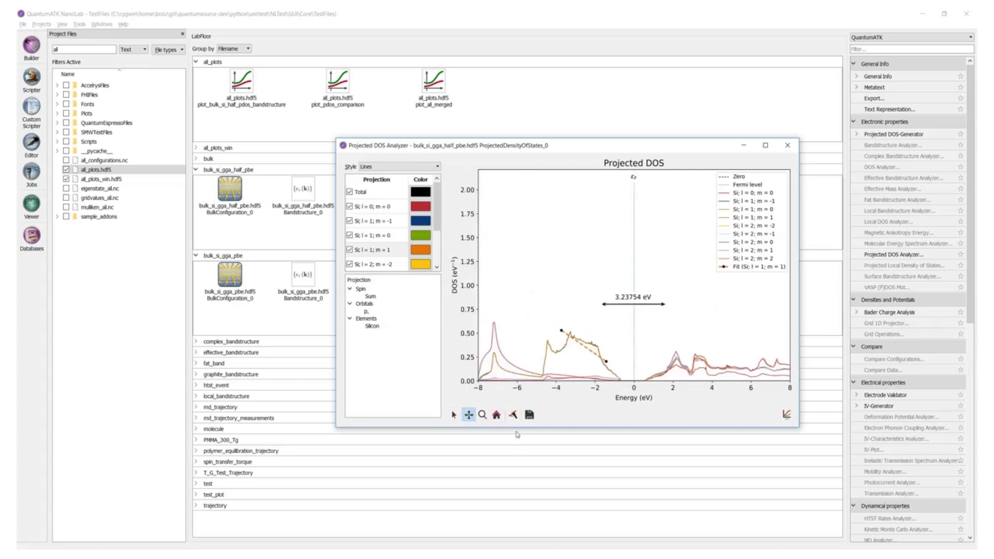
- Open the plot editor and the save dialog to browse the available plot export file formats
click(514, 416)
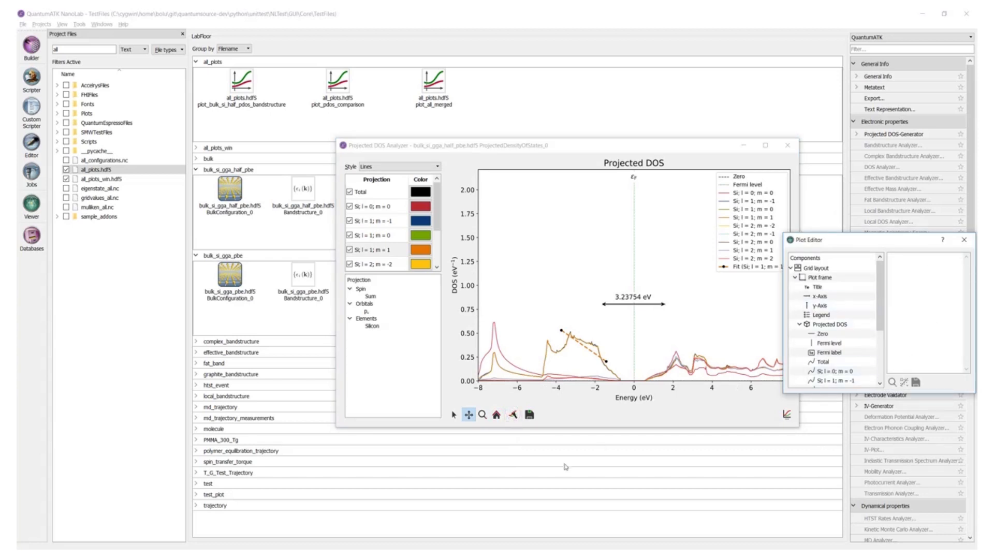
click(530, 415)
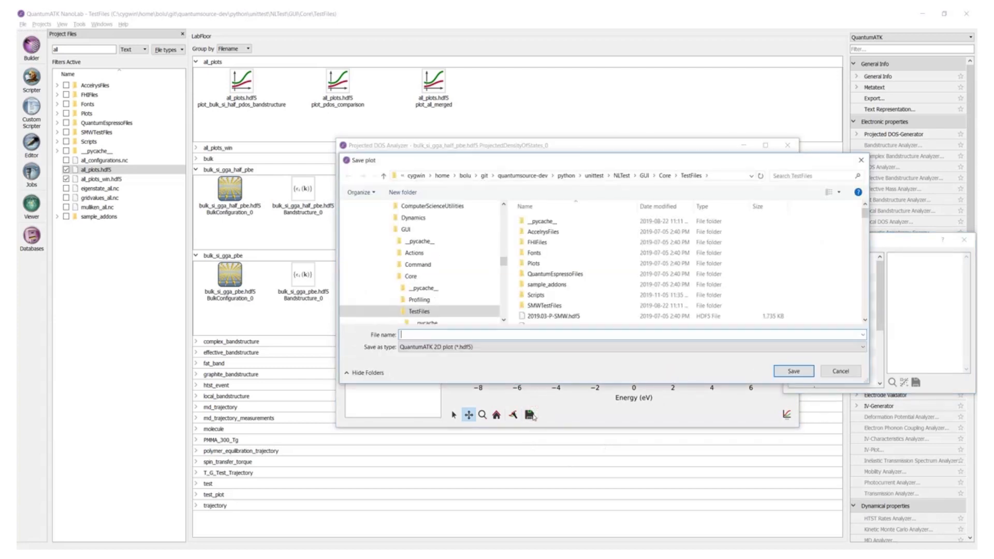
click(589, 347)
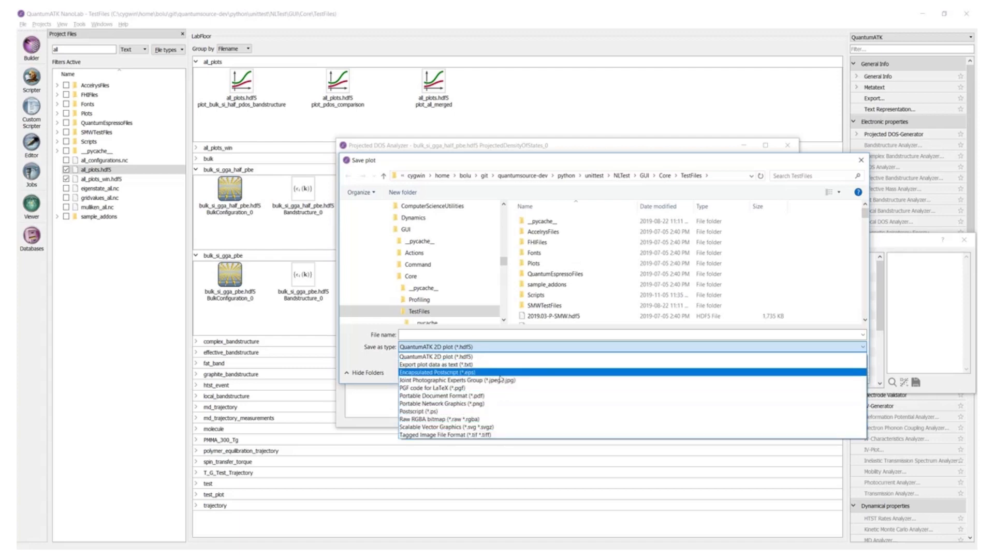
click(864, 348)
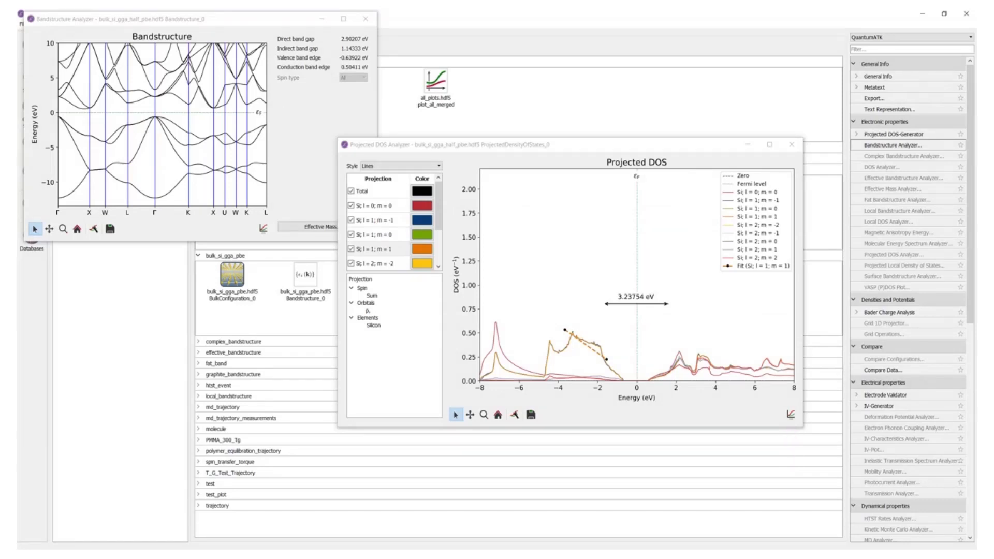
- Combine the projected DOS with the bandstructure plot side by side in a Plot Viewer and enlarge the viewer
drag(791, 414, 267, 144)
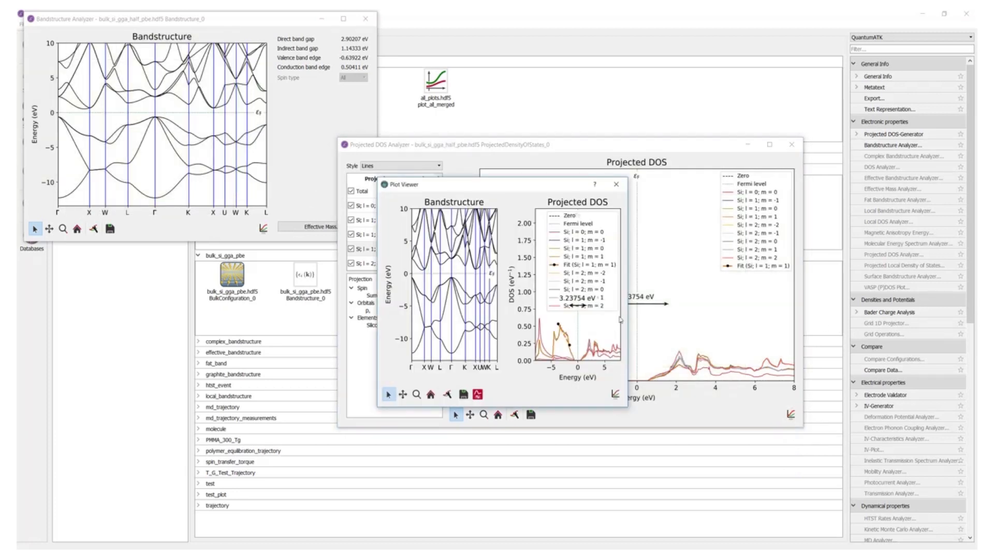
drag(628, 315, 849, 316)
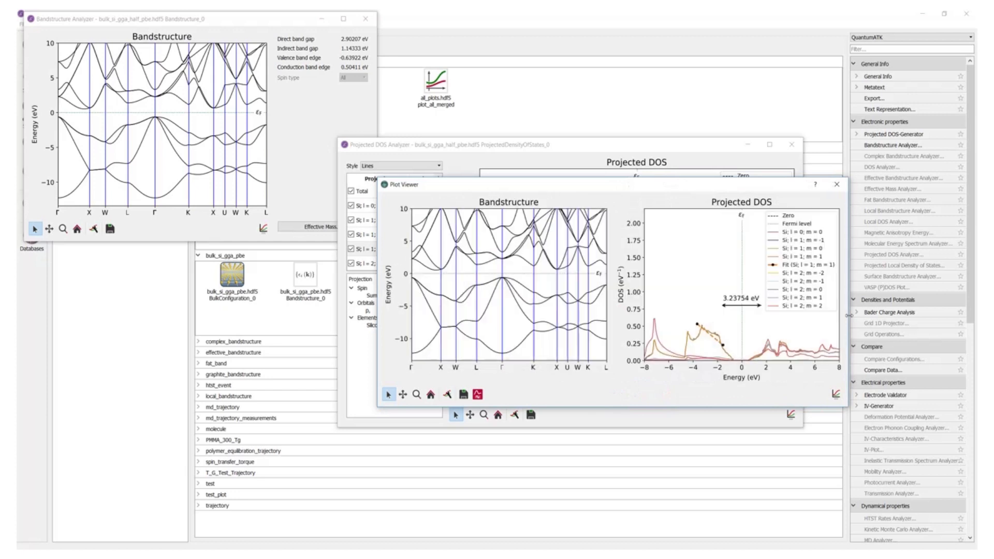
- Close the Plot Viewer and try dropping the projected DOS plot onto its own plot area
click(836, 184)
drag(791, 414, 768, 306)
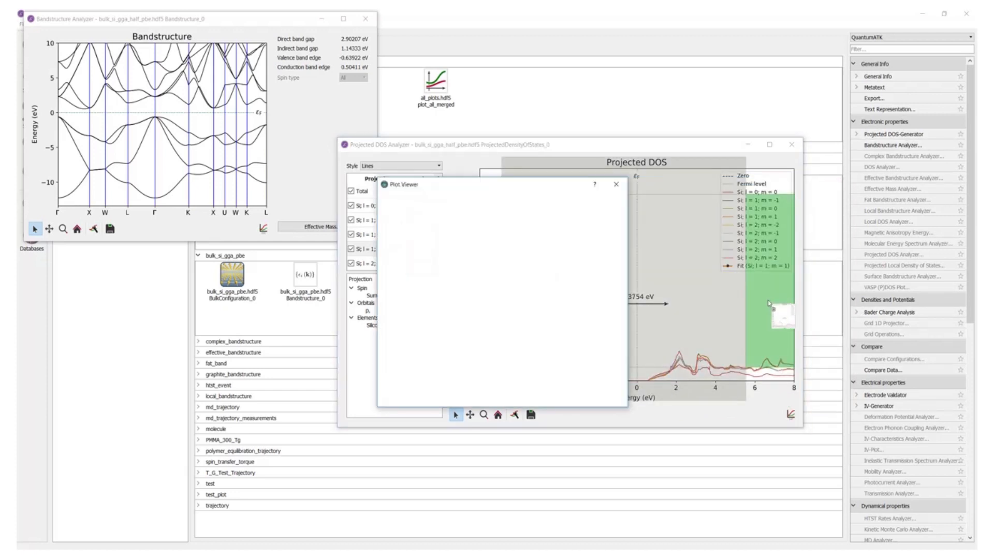
drag(630, 342, 759, 334)
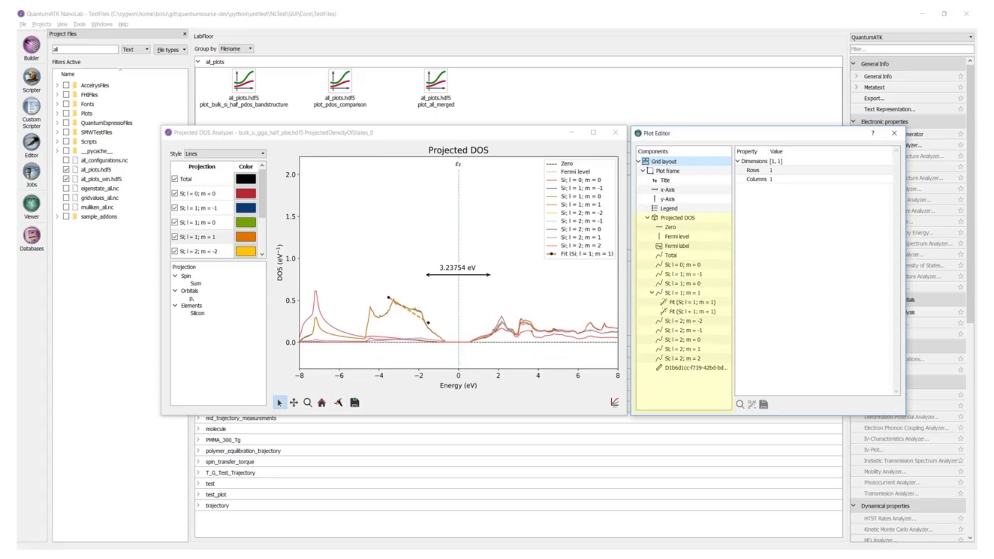
- Browse the plot frame, x-axis and projected DOS components in the plot editor
click(681, 172)
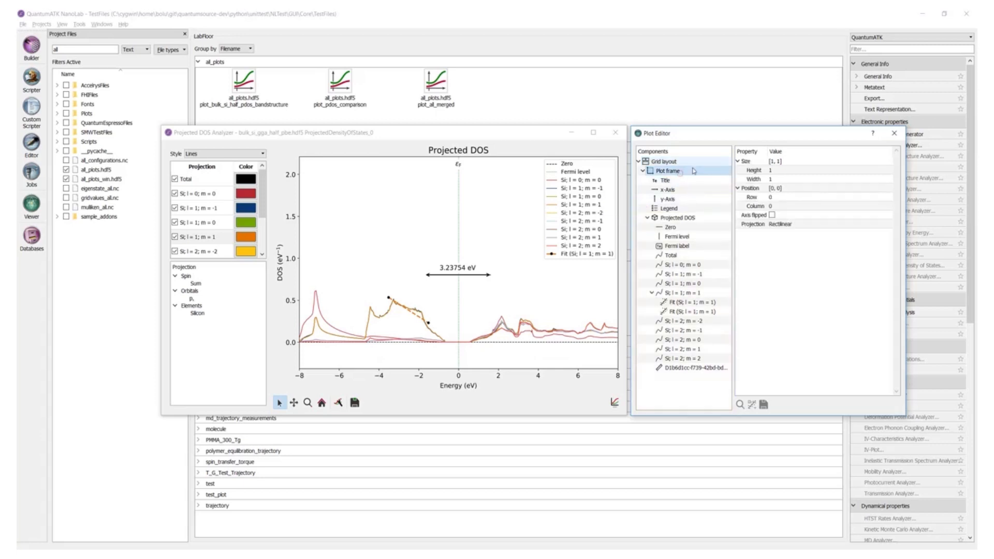
click(679, 181)
click(673, 190)
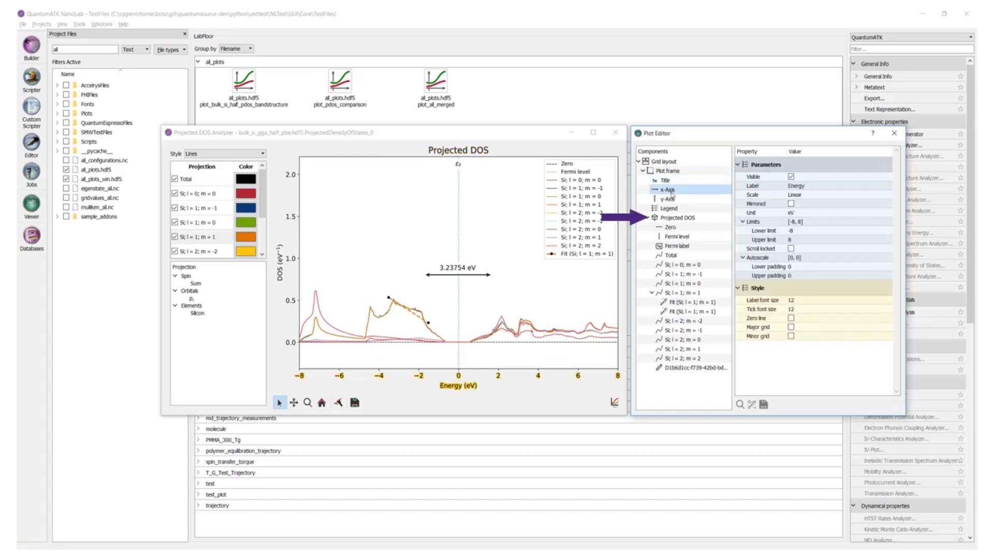
click(683, 218)
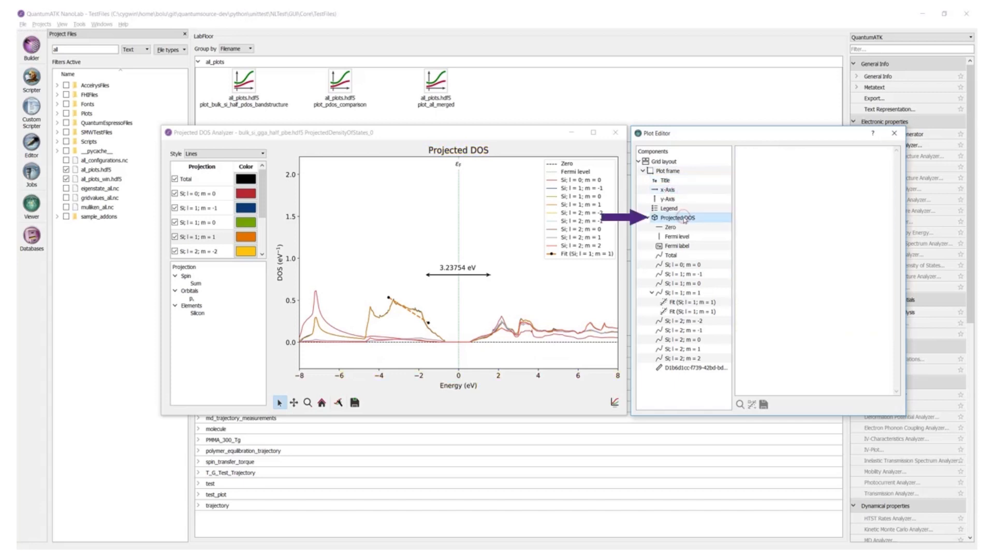
- Set the grid layout dimensions to 2 rows and 2 columns
click(667, 162)
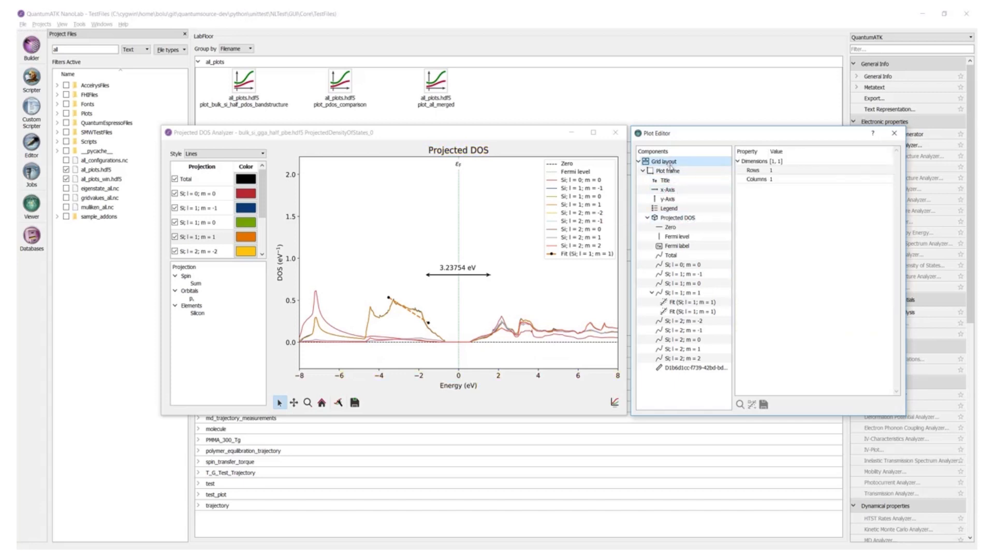
double_click(776, 171)
text(2)
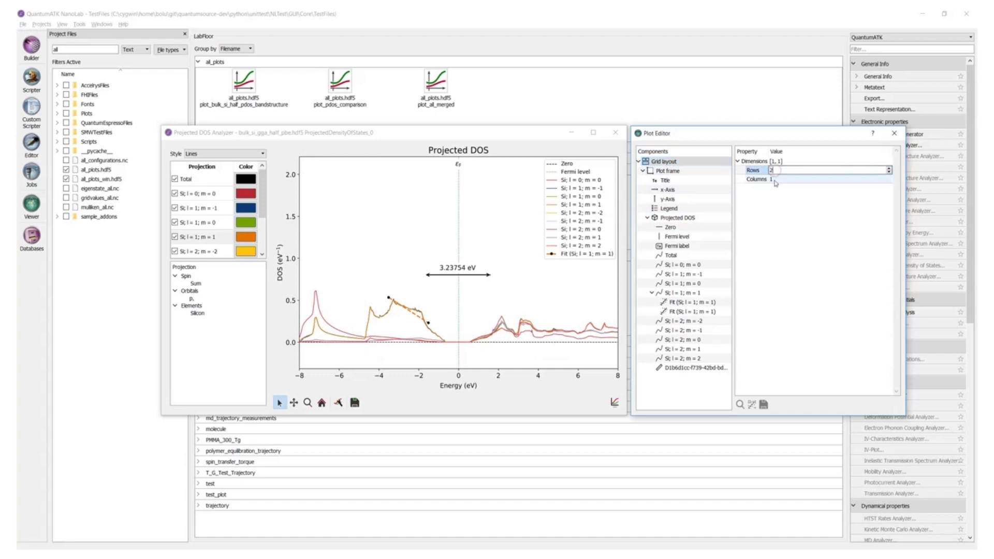
double_click(775, 180)
text(2)
key(Return)
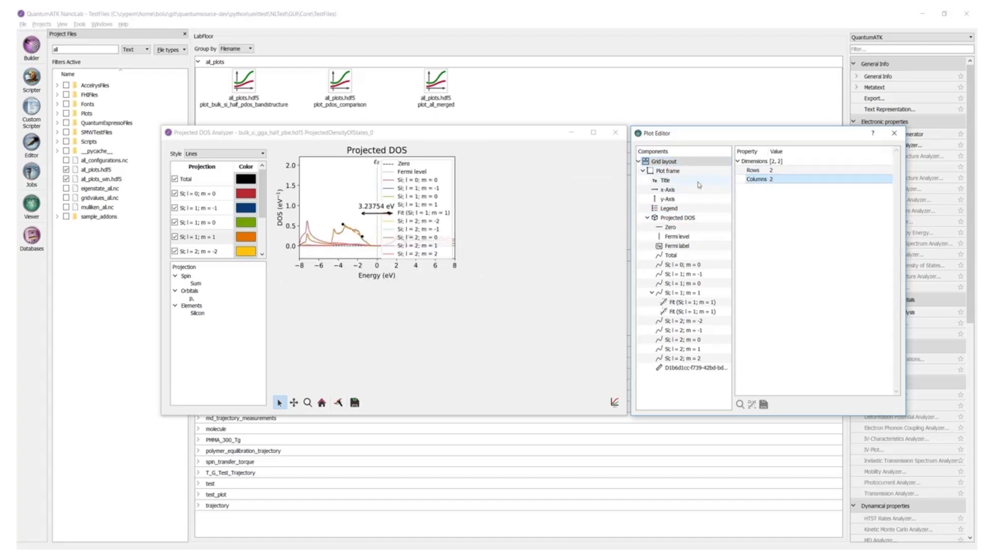
- Place the plot frame at row 1 and set its width to 2 grid cells
click(669, 171)
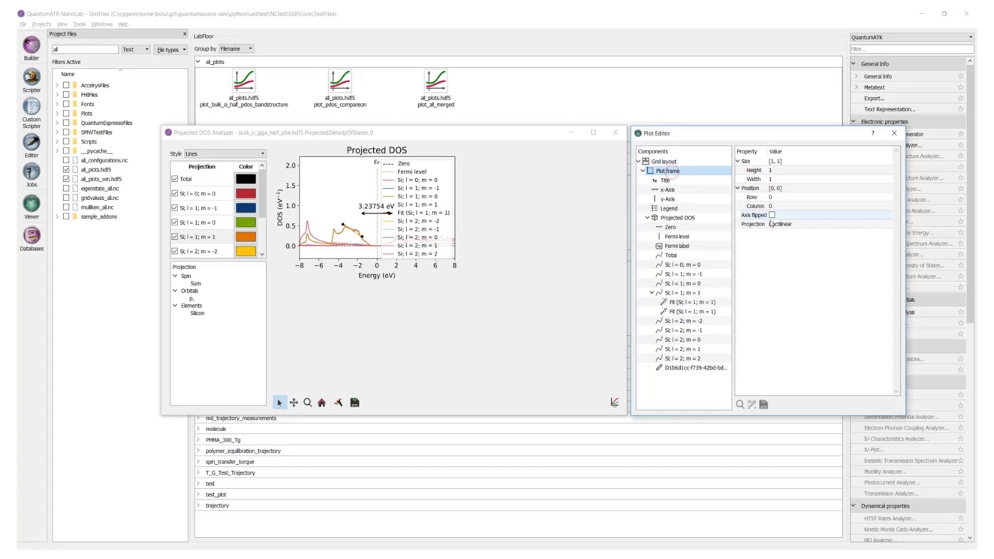
double_click(786, 198)
text(1)
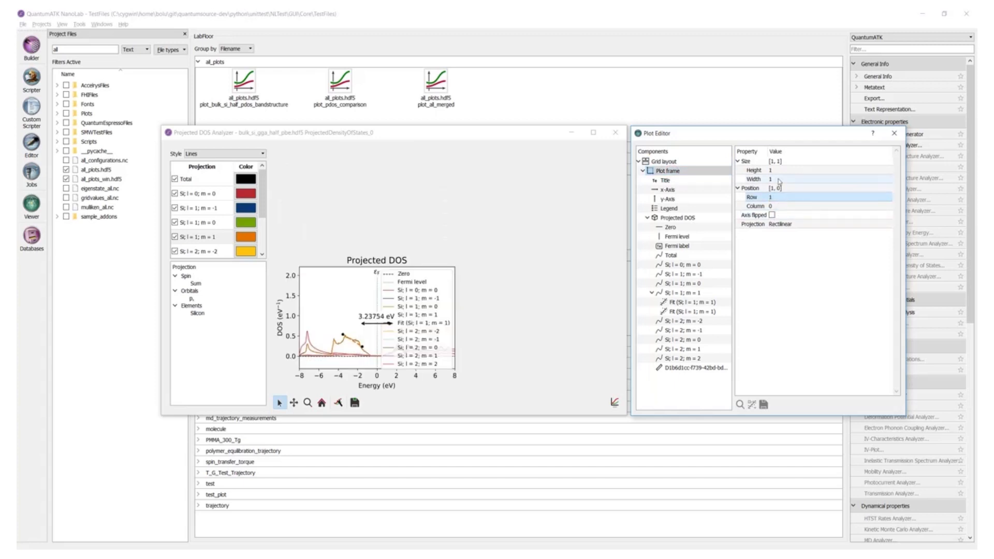
double_click(797, 179)
text(2)
key(Return)
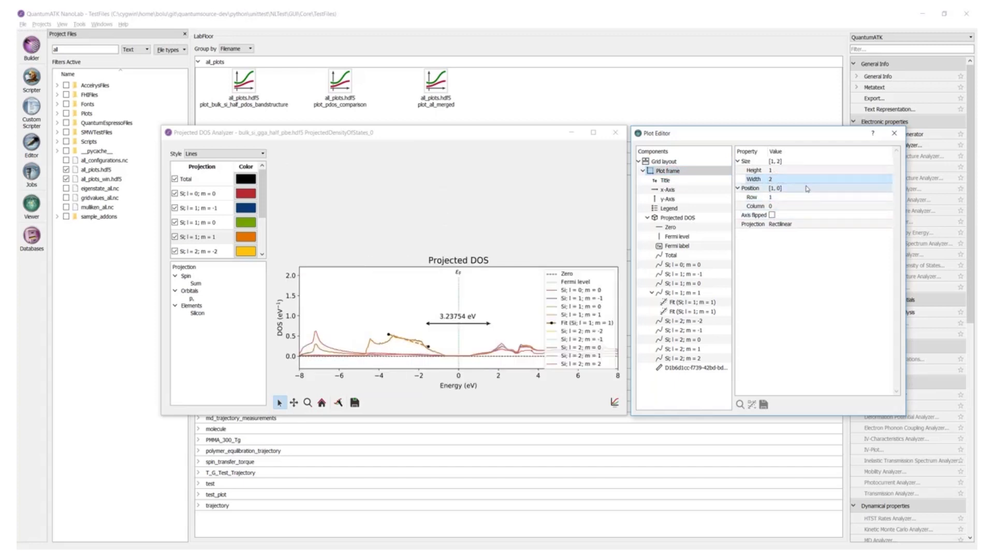
- Flip the plot frame's axes and then turn the flip off again
click(771, 215)
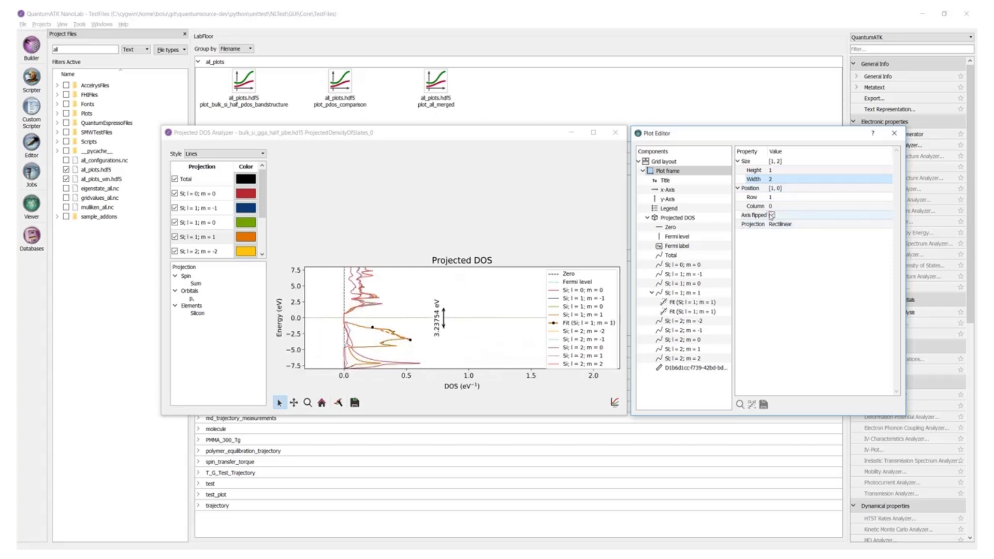
click(772, 215)
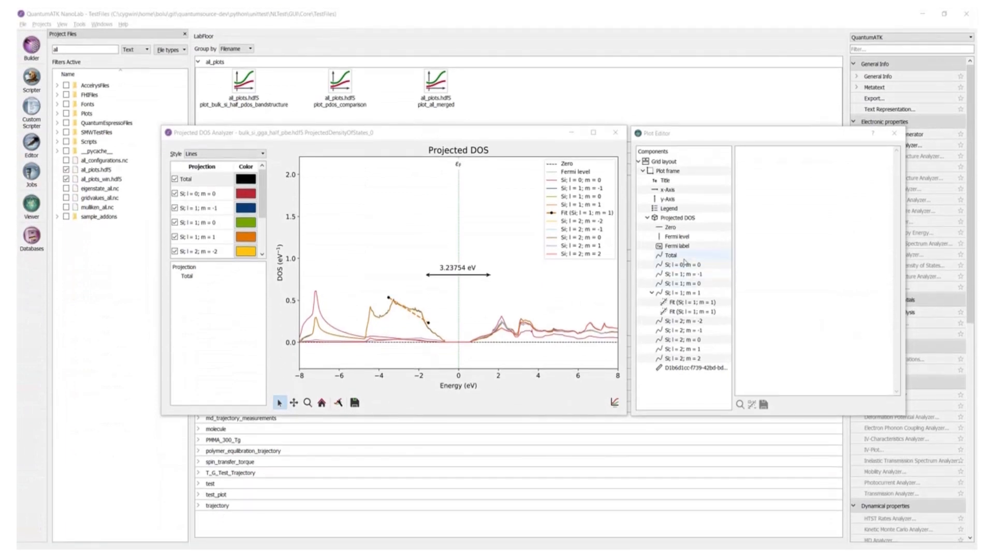
- Make the Total curve visible again in the plot editor
click(684, 256)
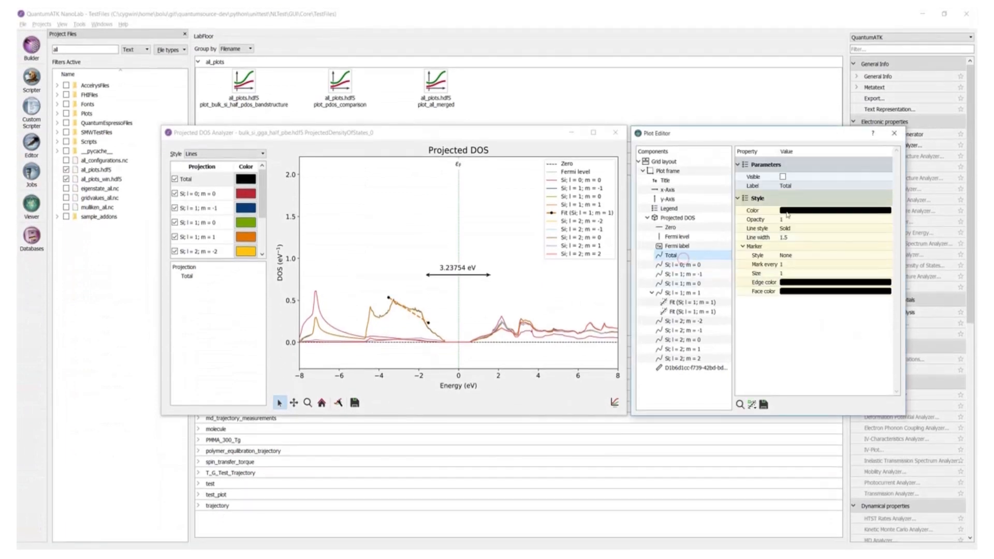
click(783, 177)
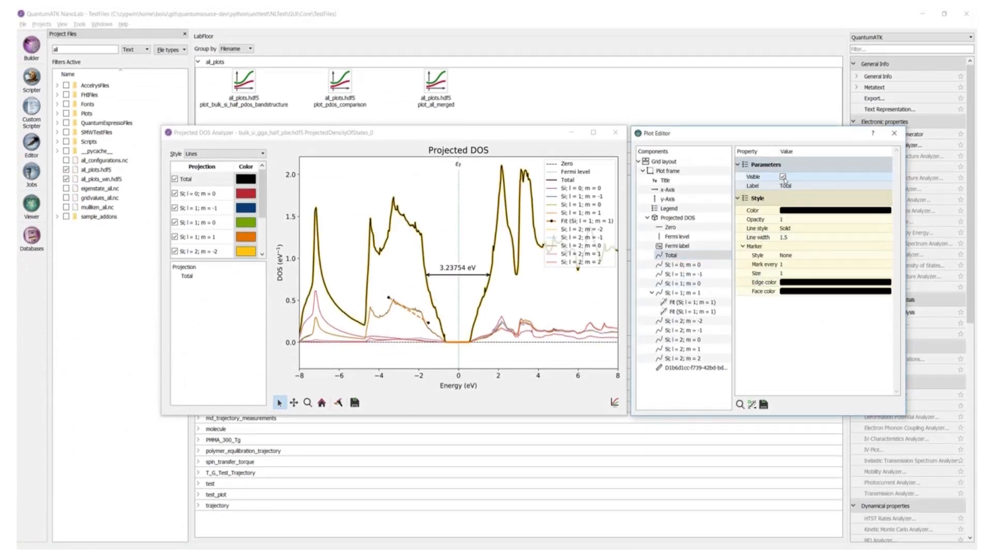
click(782, 178)
click(784, 177)
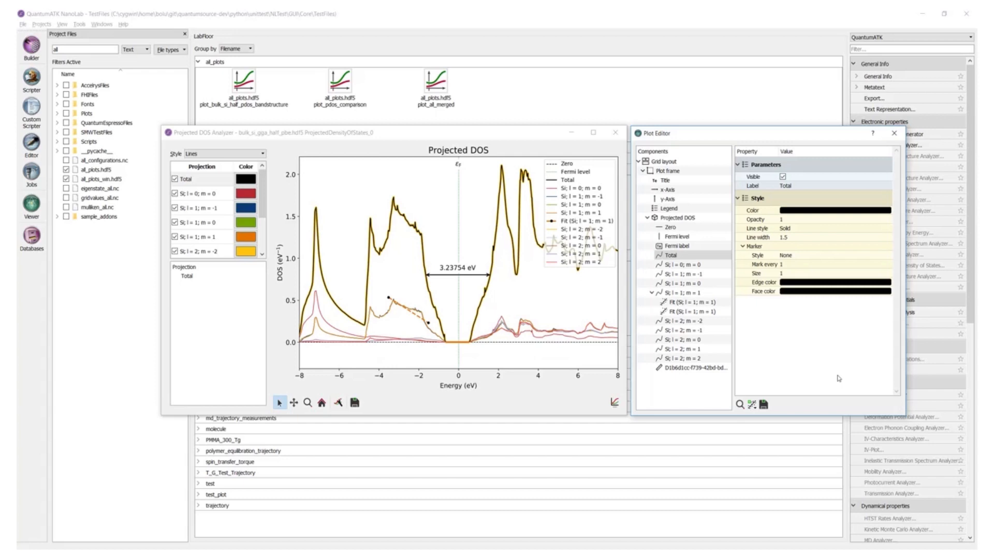
- Select the Total through Si; l = 1; m = 1 curves and set their line style to Dashed
click(689, 266)
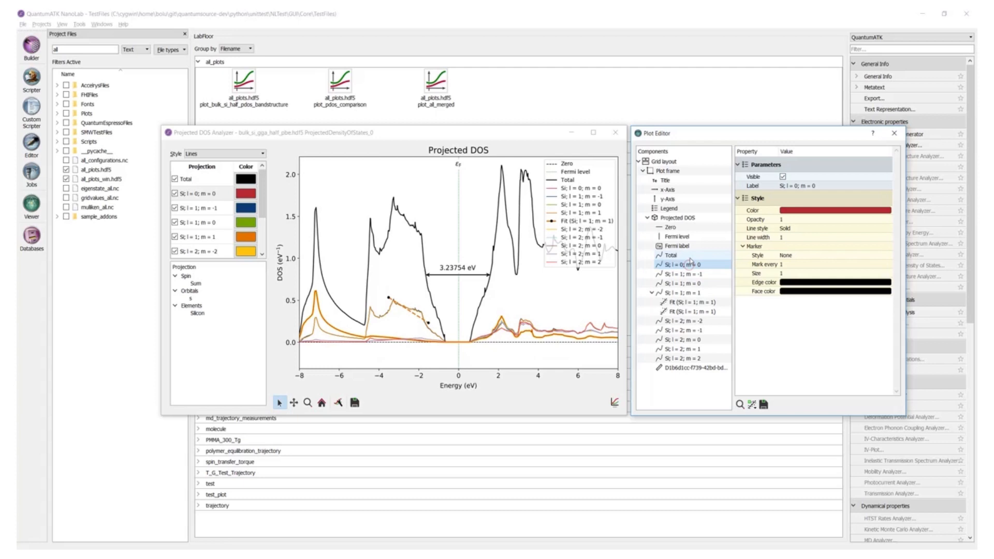
click(689, 256)
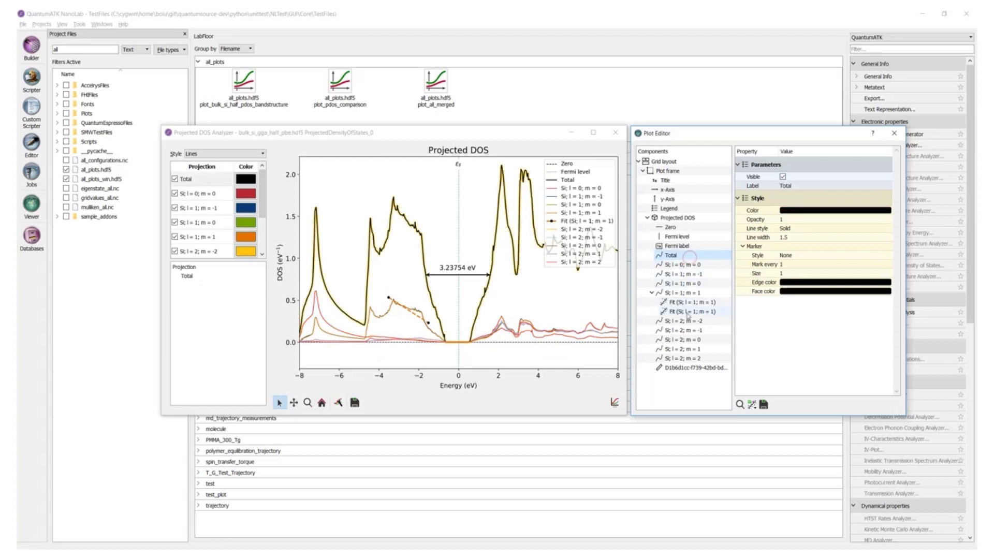
shift+click(687, 312)
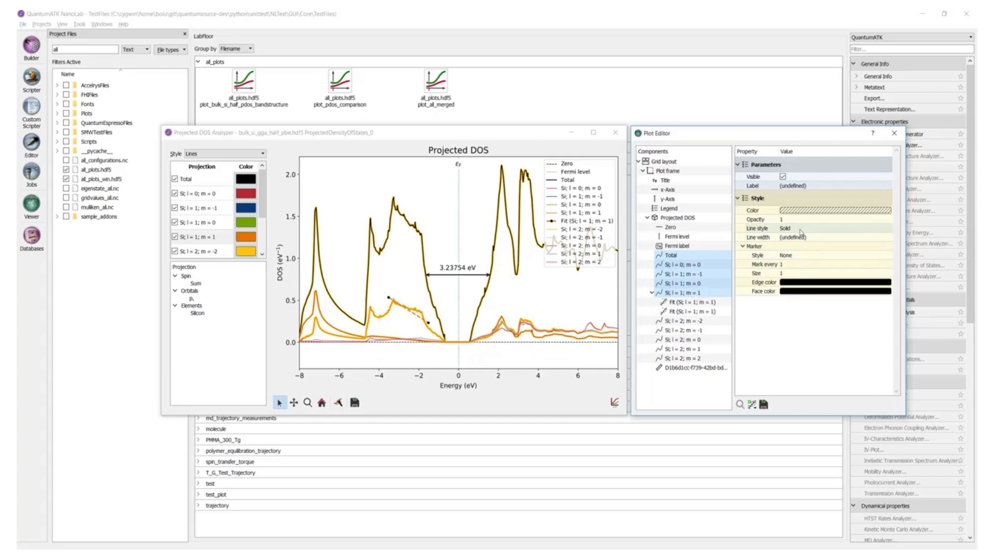
click(800, 228)
click(800, 228)
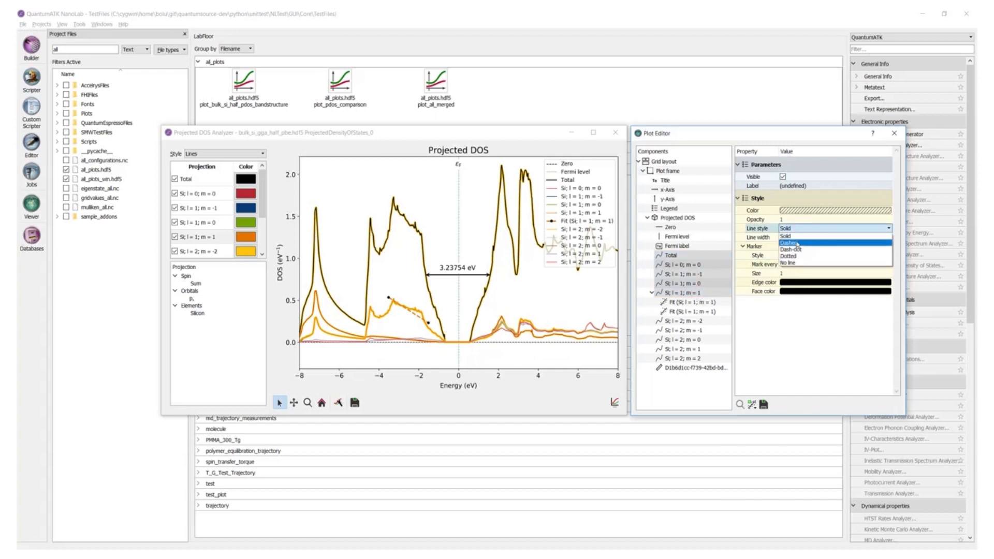
click(797, 244)
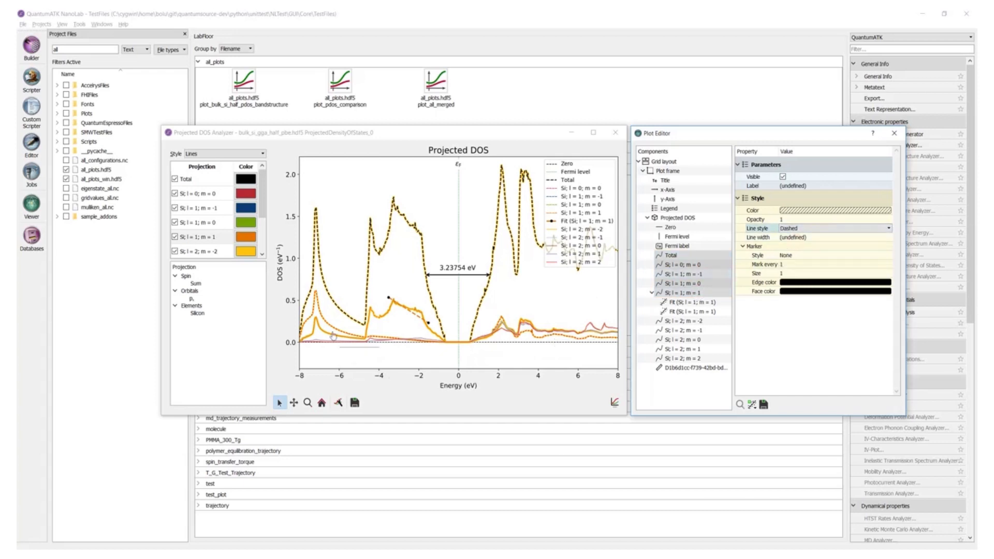
- Try mirroring the y-axis, then switch mirroring off and lock the y-axis scrolling
click(364, 359)
click(668, 199)
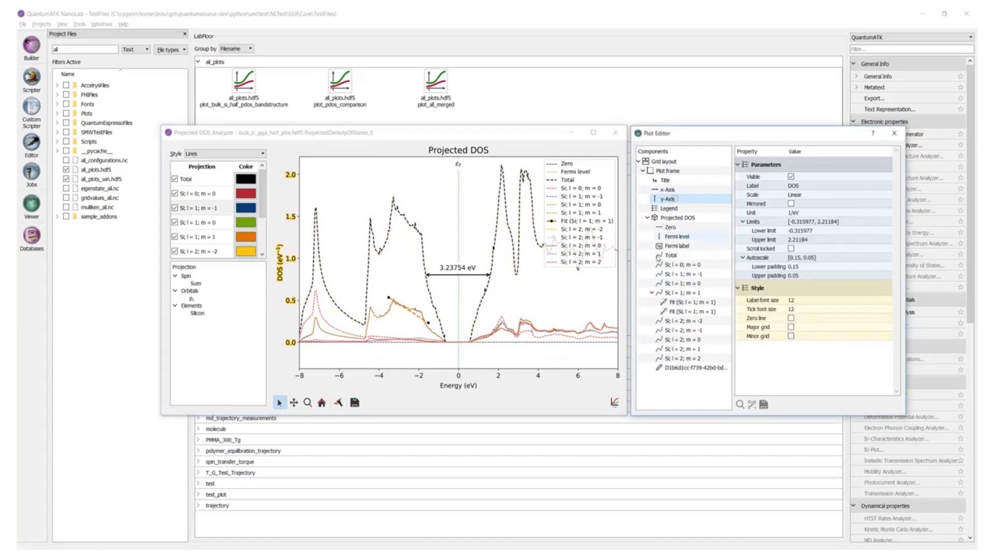
click(791, 204)
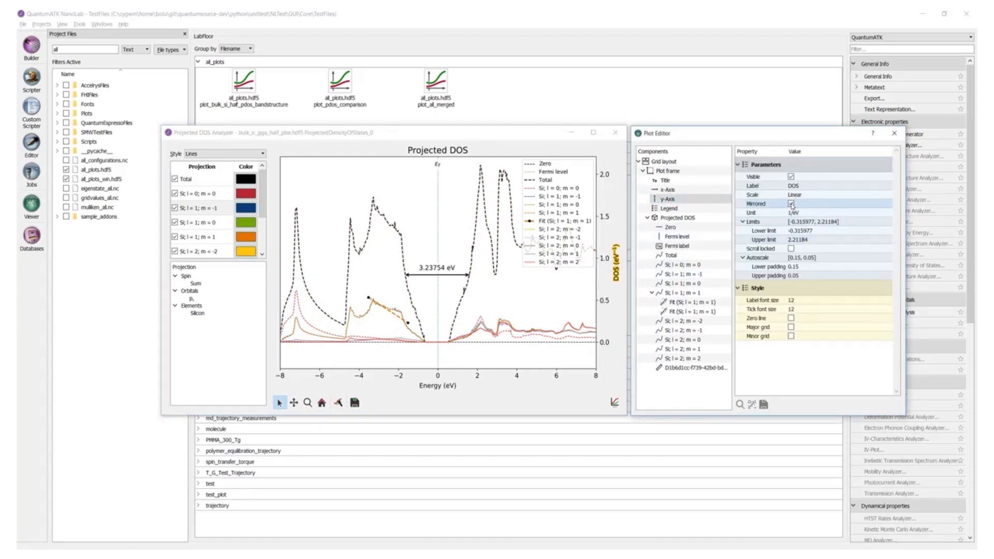
click(791, 204)
click(520, 287)
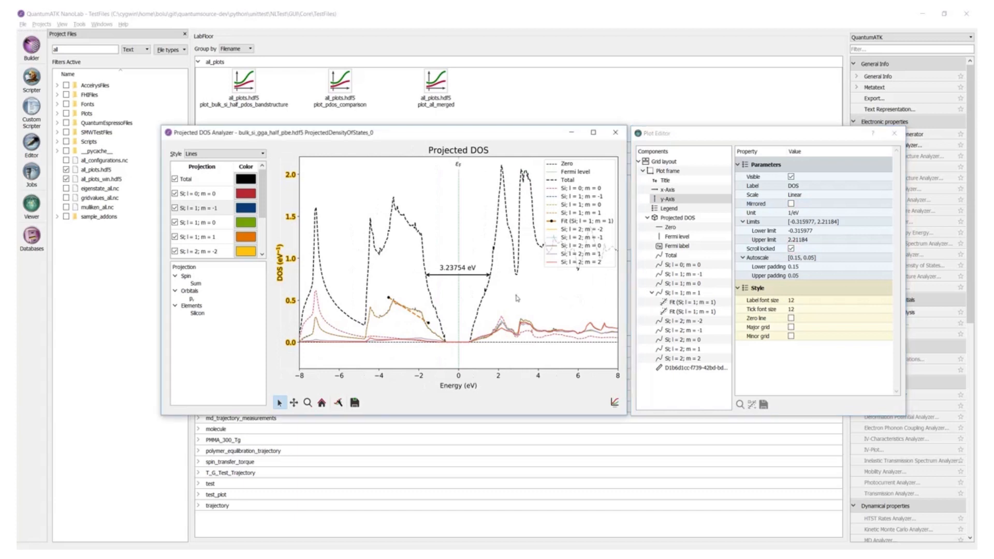
- Zoom the plot in and out to test the locked y-axis
scroll(516, 298, up, 3)
scroll(517, 298, up, 3)
scroll(517, 299, down, 7)
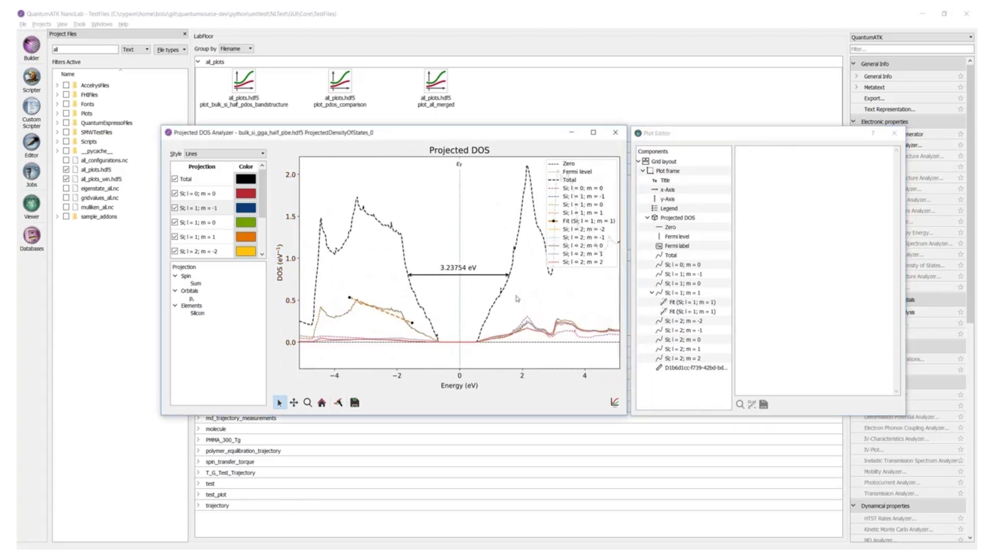
- Set the y-axis autoscale lower padding to 0.35
click(668, 199)
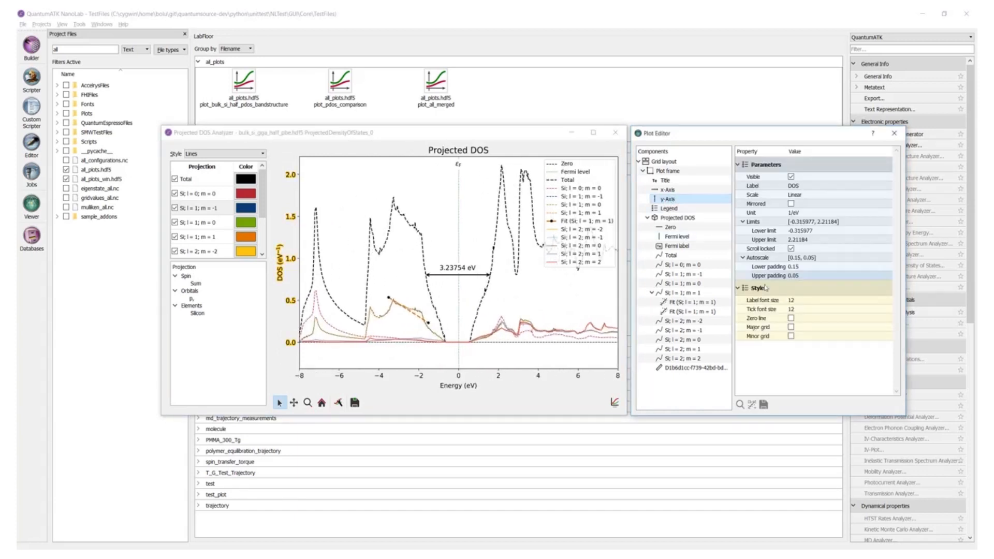
click(801, 267)
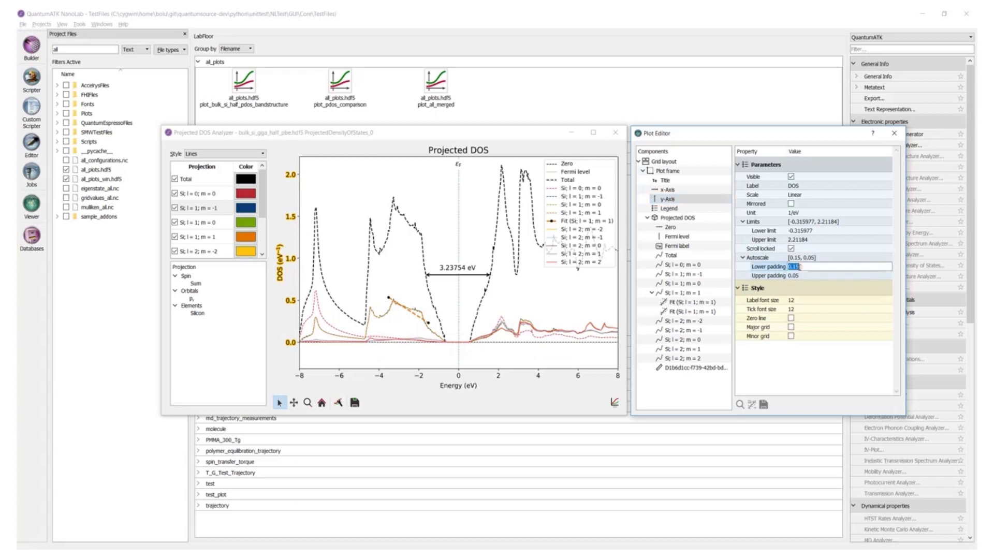
key(BackSpace)
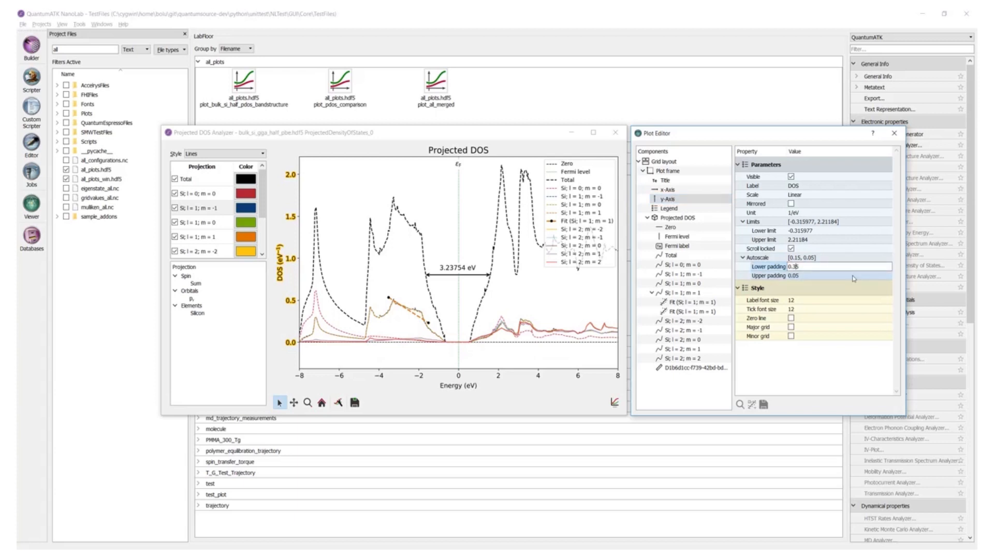
key(Return)
click(500, 352)
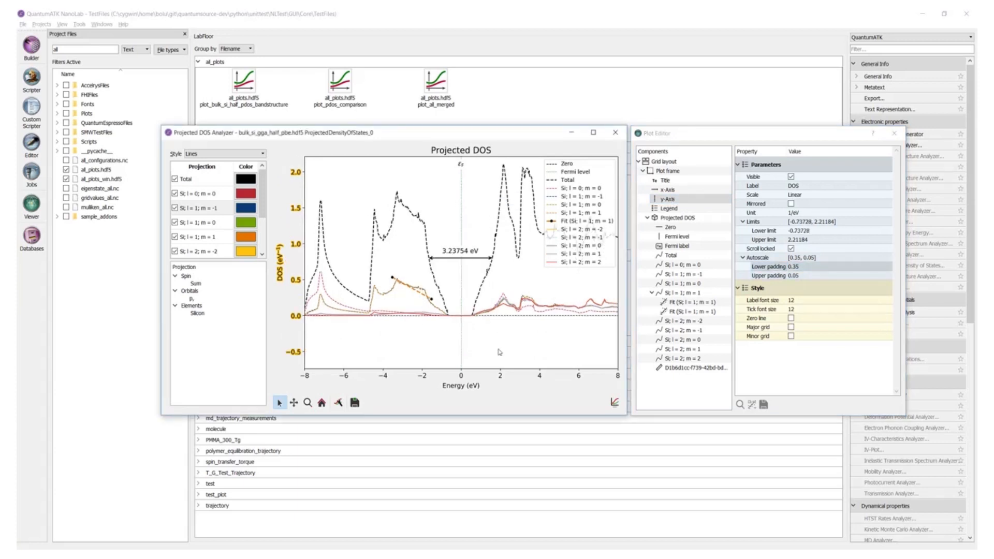
- Inspect the Fermi label, Total curve and fit curve in the plot editor, zooming to the fit's energy range and browsing analysis options
click(462, 167)
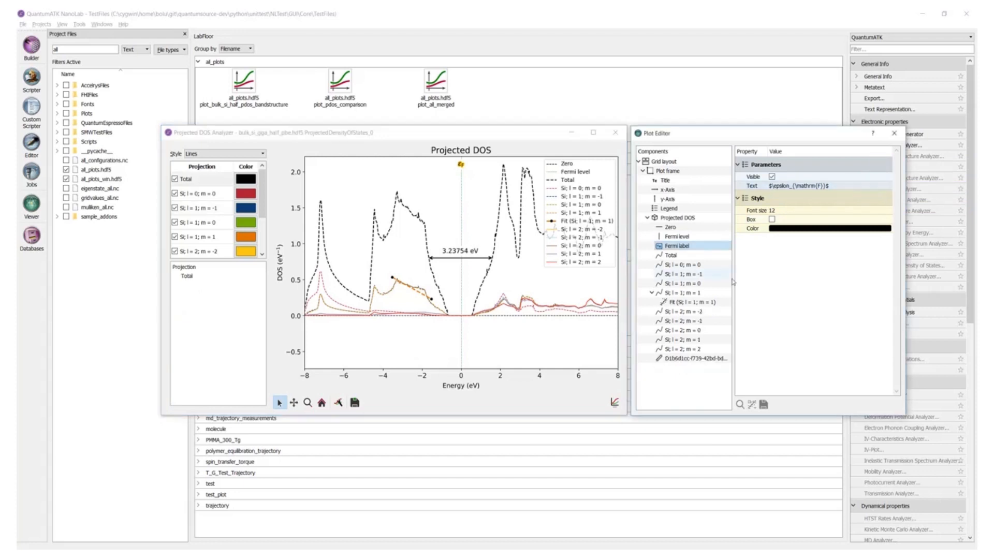
click(673, 255)
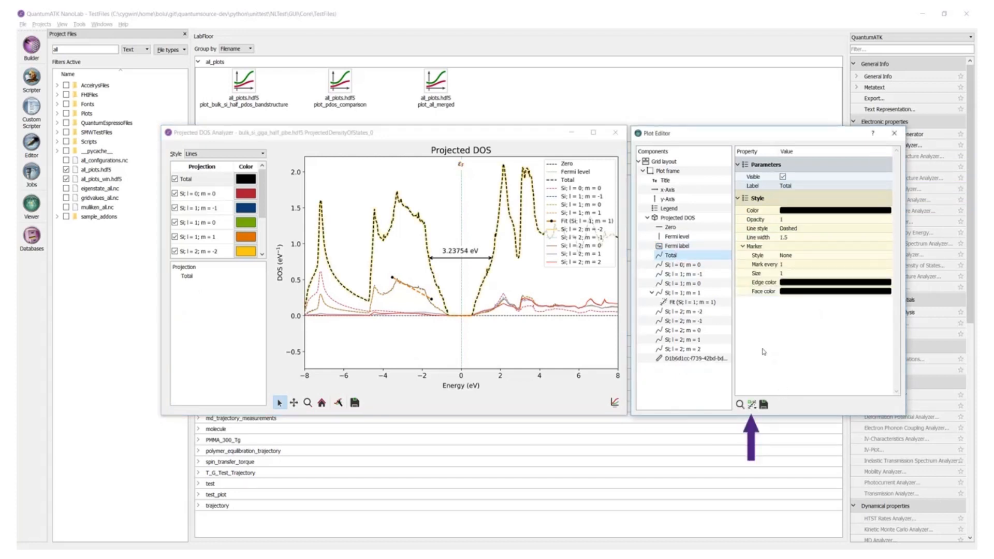
click(710, 302)
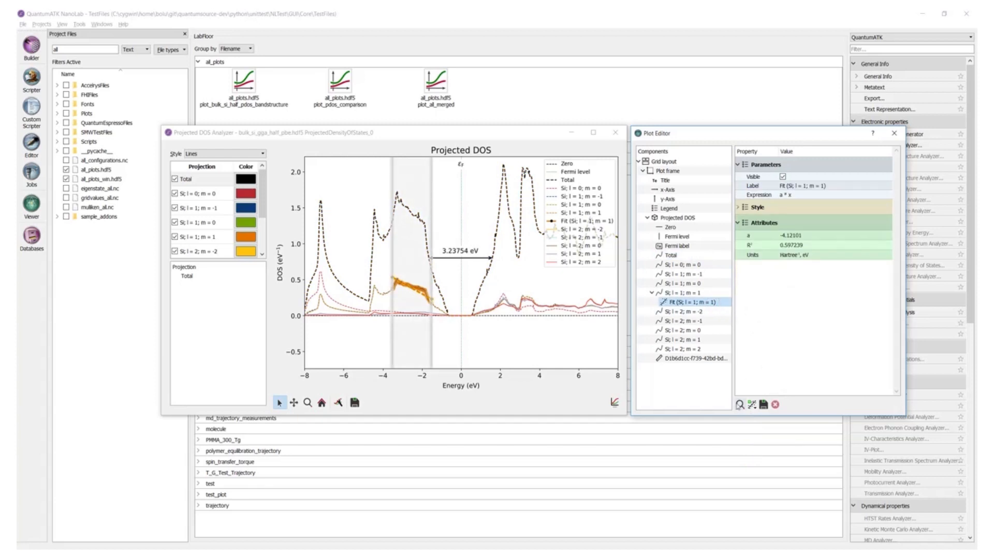
click(740, 404)
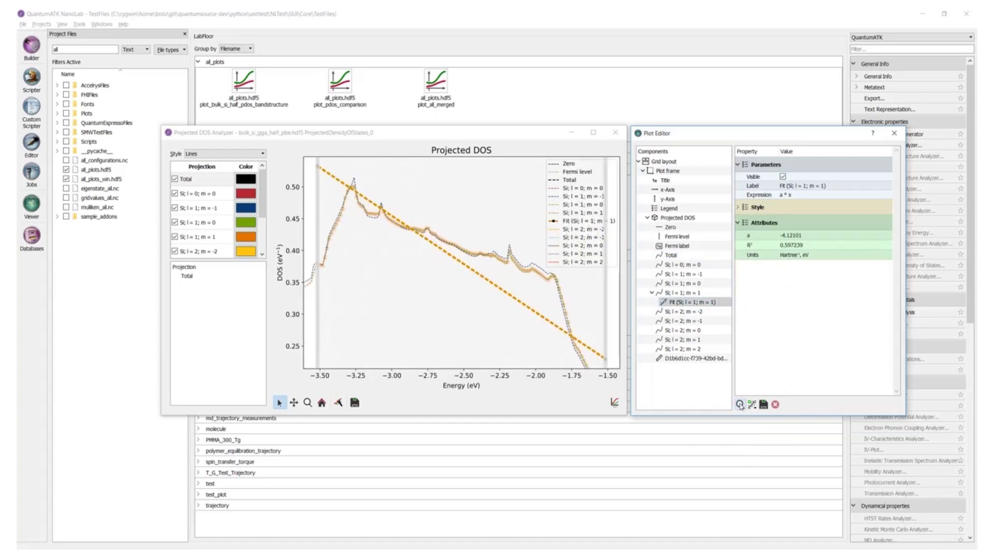
click(752, 404)
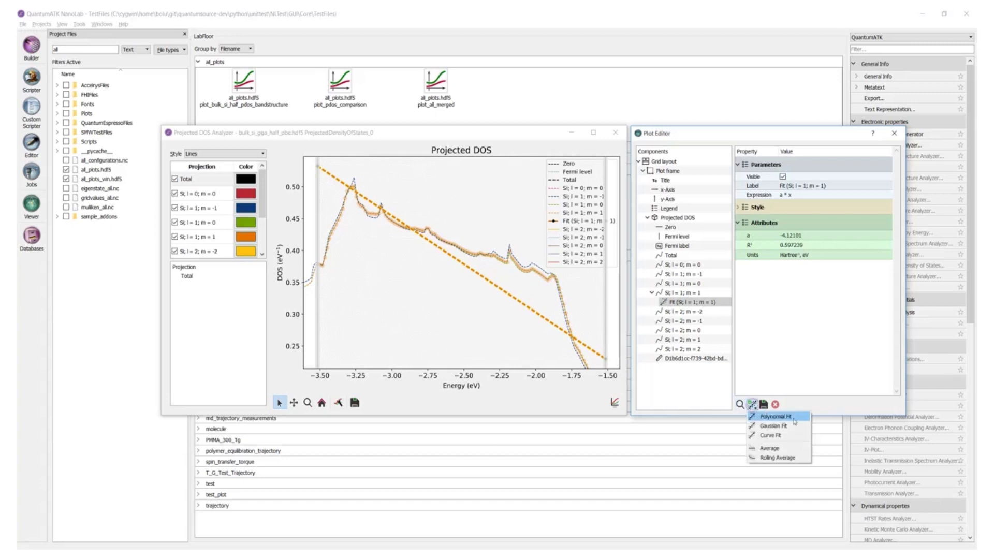
click(830, 409)
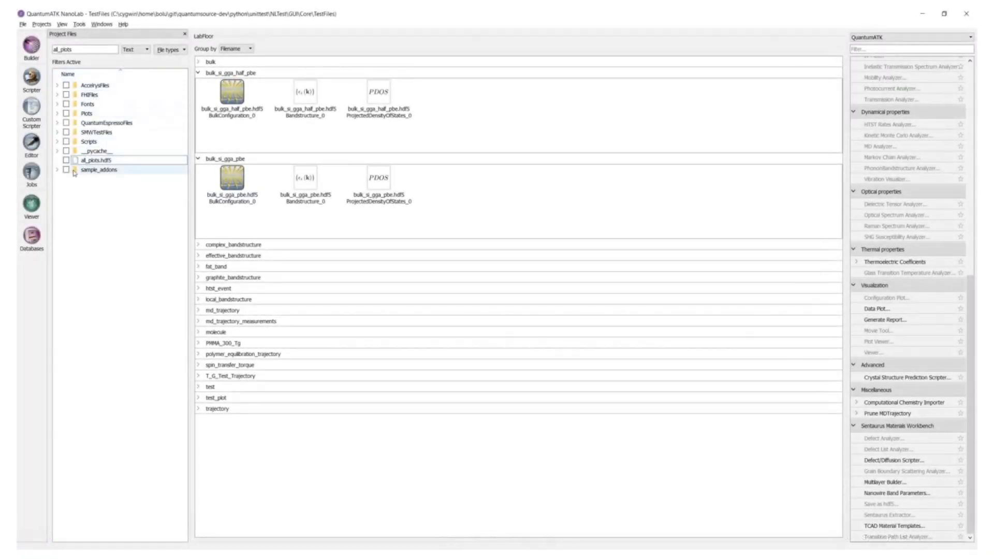
- Open the plot_bulk_si_half_pdos_bandstructure plot from all_plots.hdf5 in the Plot Viewer
click(67, 161)
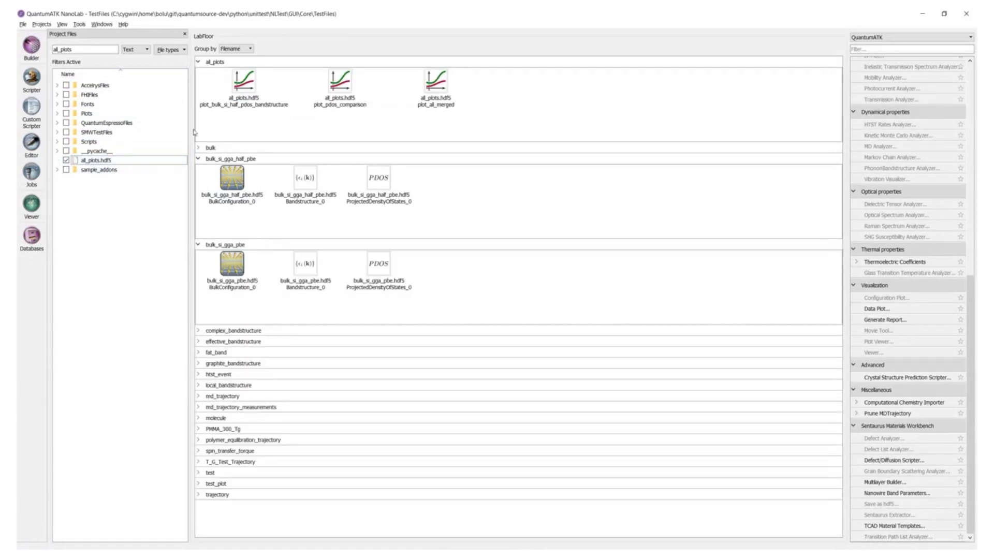
click(244, 92)
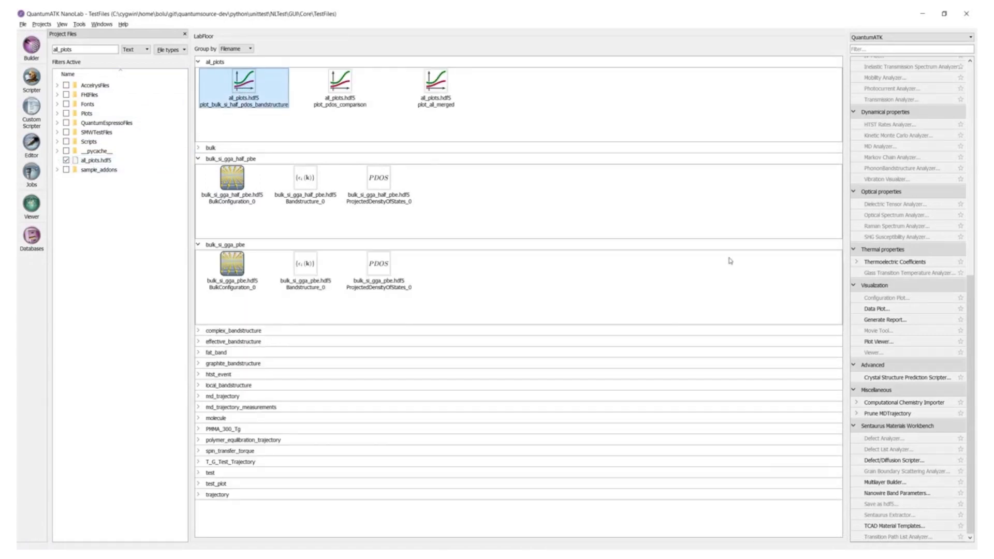
click(903, 341)
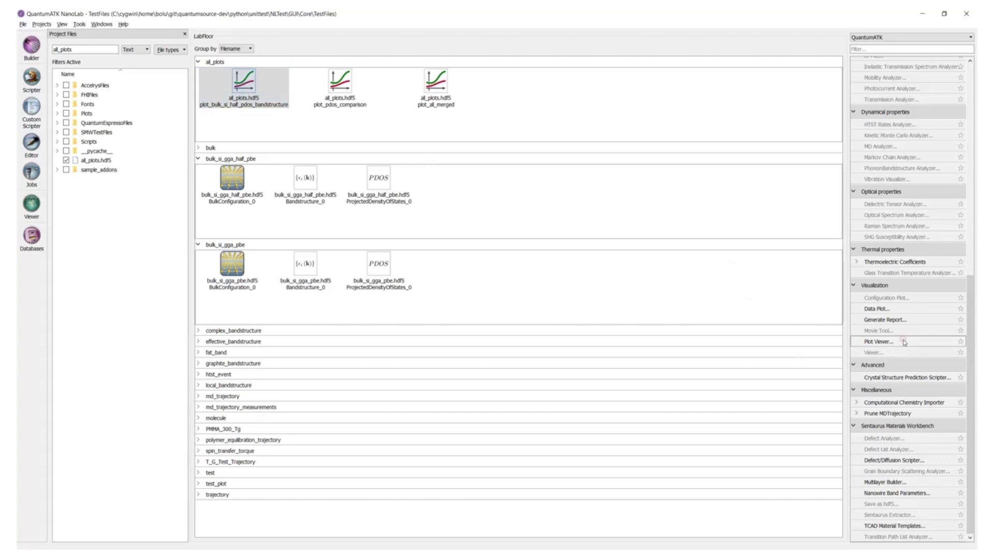
drag(853, 38, 473, 150)
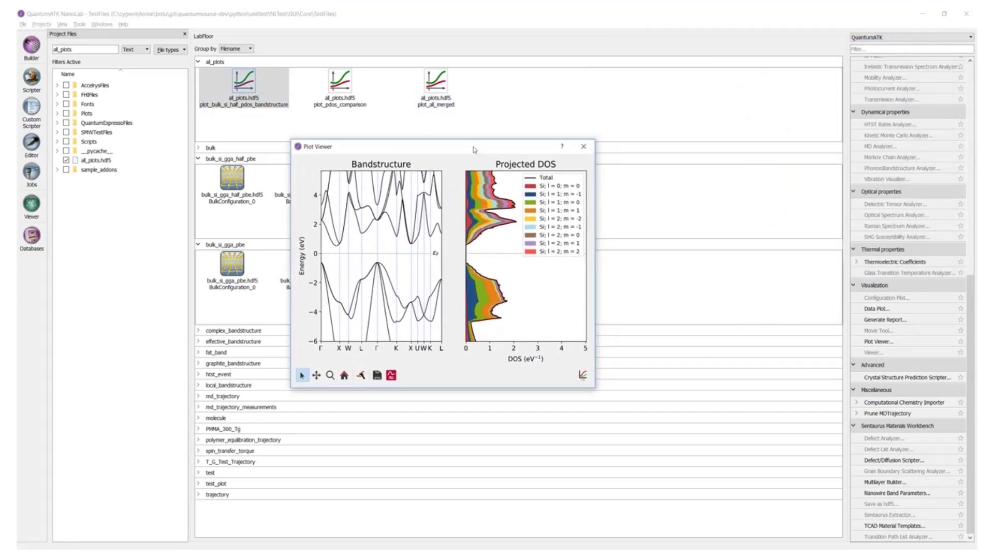
- Explore the combined band structure and PDOS plot by zooming into the valence band top, resetting the view, and browsing item context options
click(329, 375)
drag(362, 257, 393, 288)
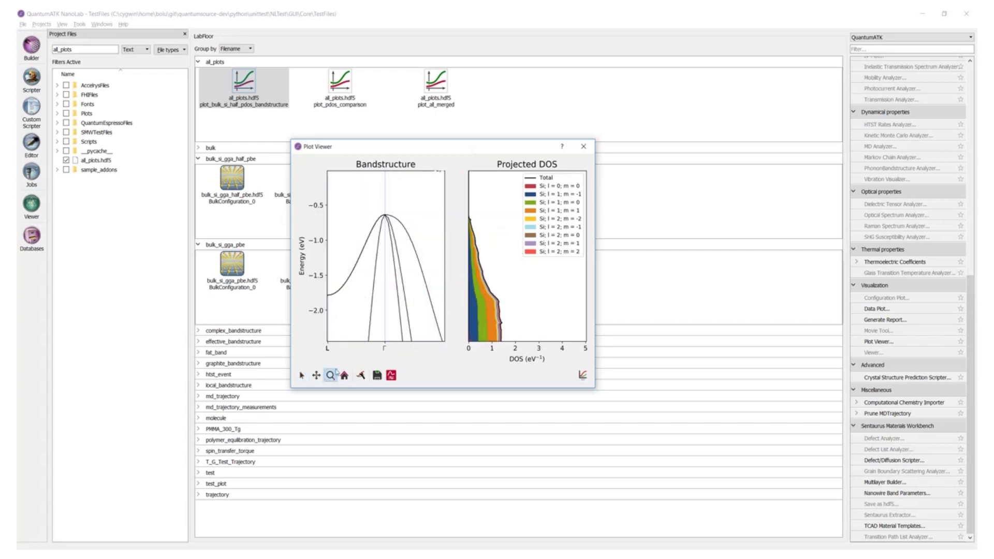
click(345, 375)
click(301, 376)
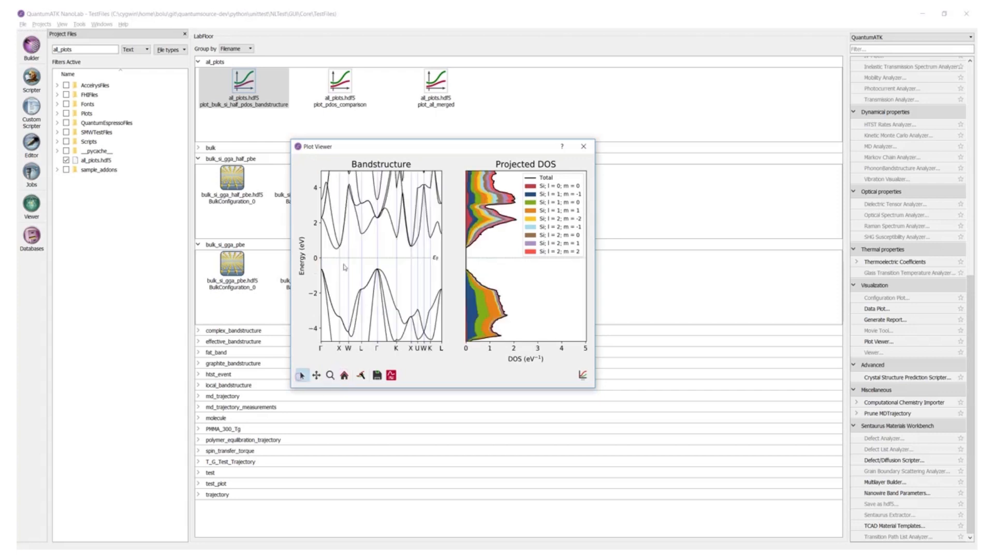
right_click(350, 238)
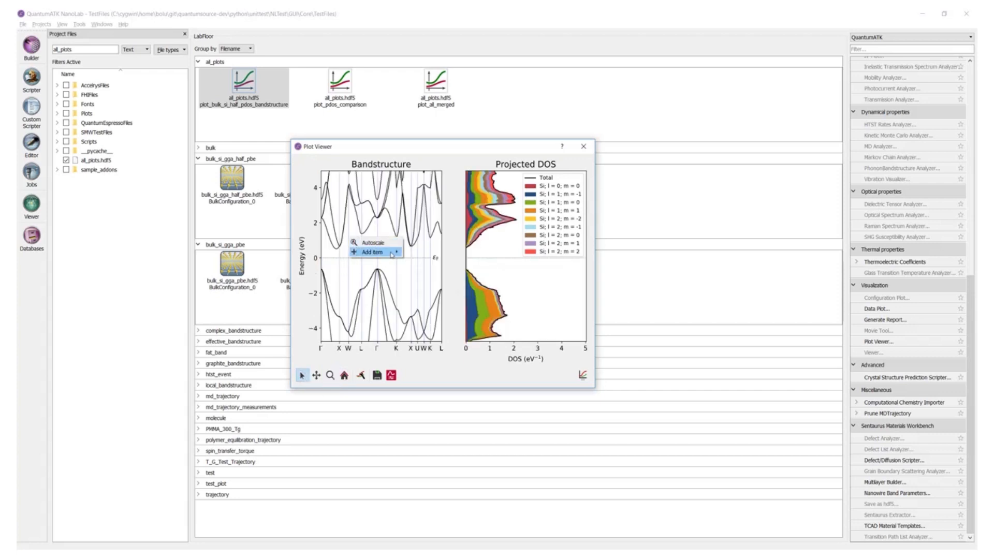
right_click(383, 273)
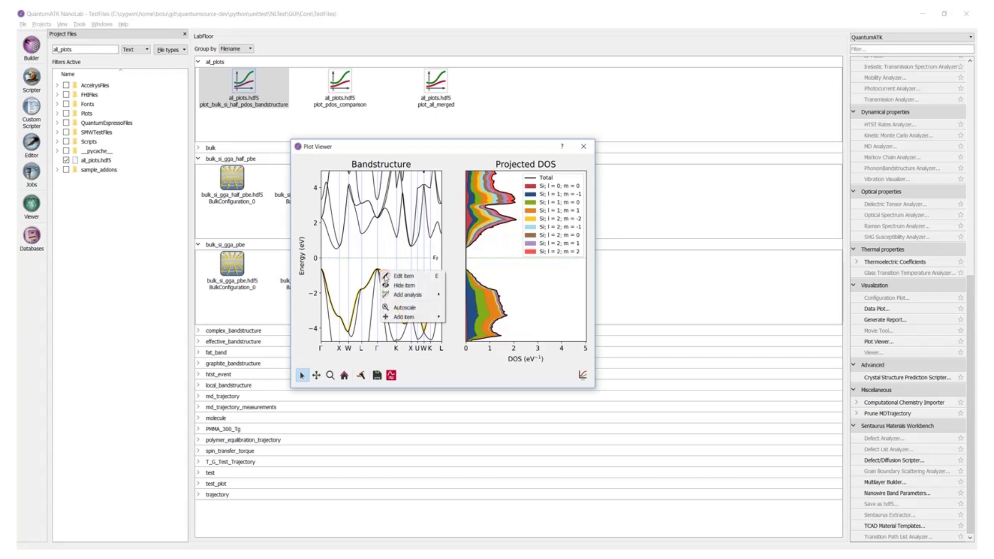
mouse_move(414, 294)
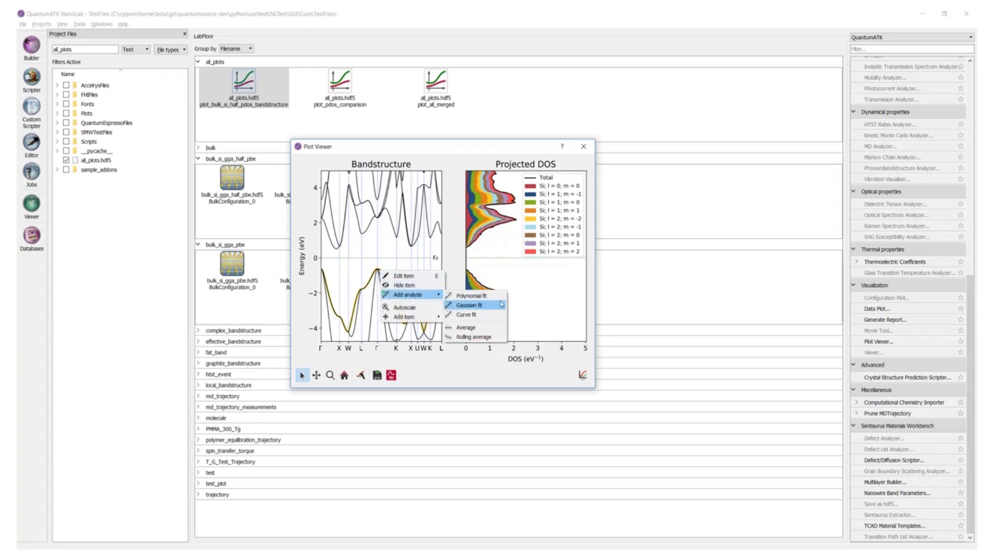
click(354, 267)
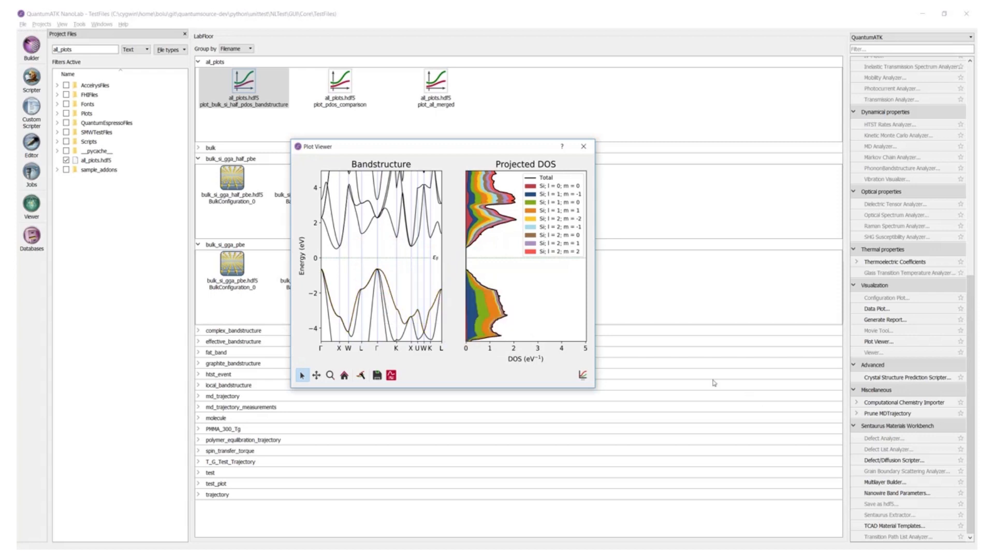
- Open the PDOS plotter's properties and review its style options
click(392, 378)
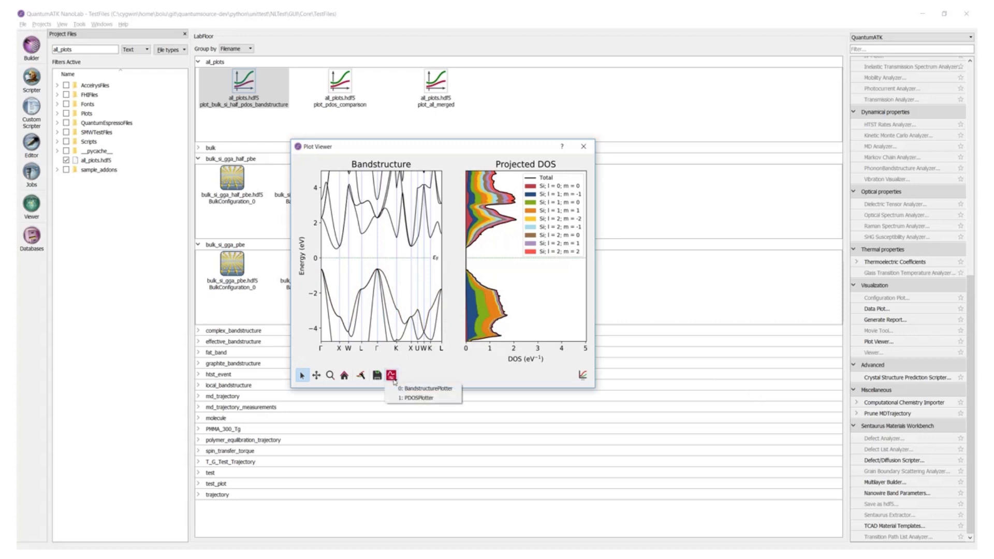
click(453, 398)
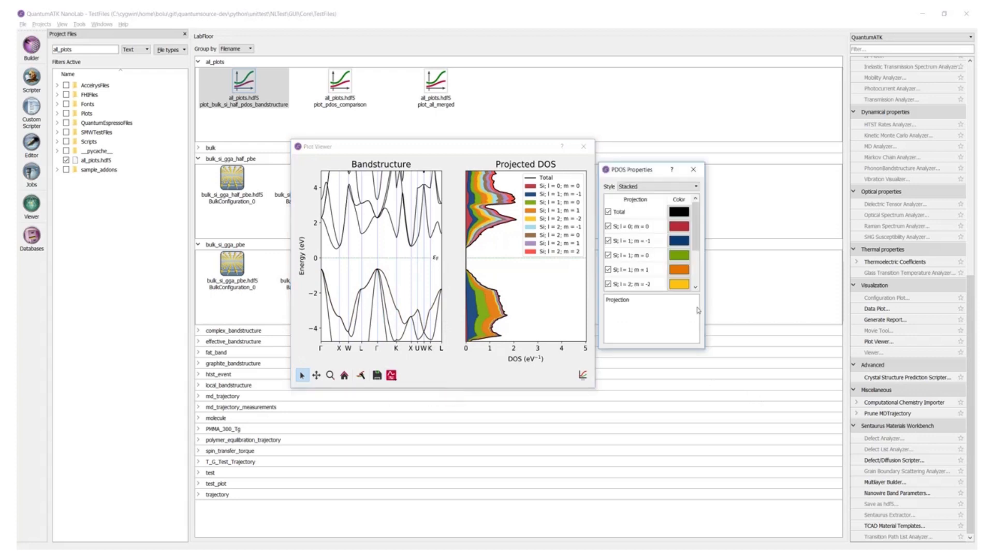
drag(706, 305, 718, 305)
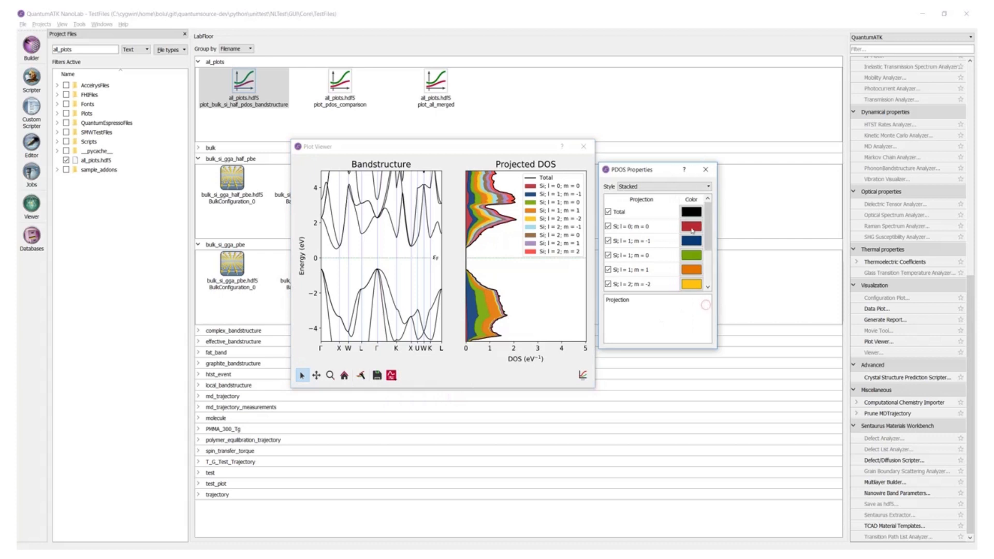
click(695, 185)
click(673, 195)
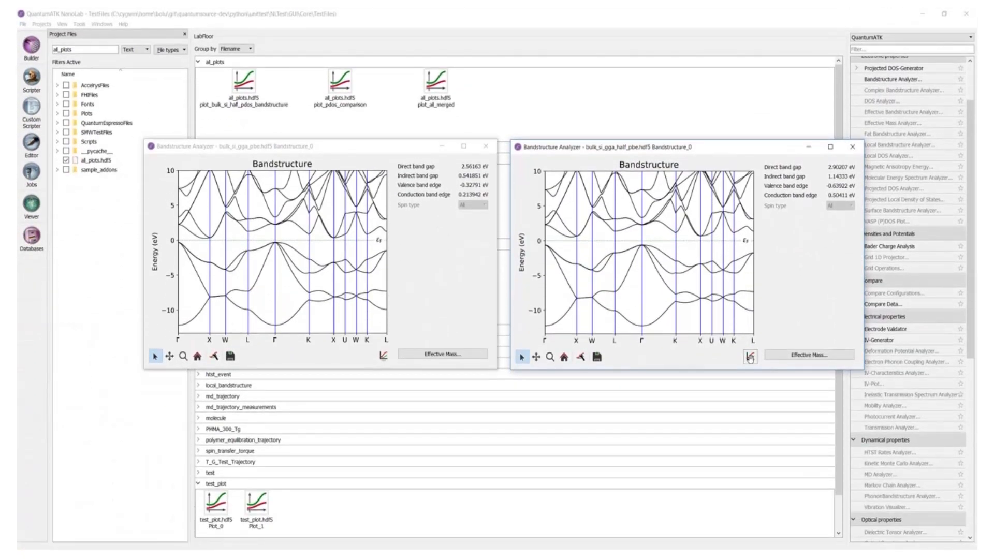
drag(750, 359, 374, 254)
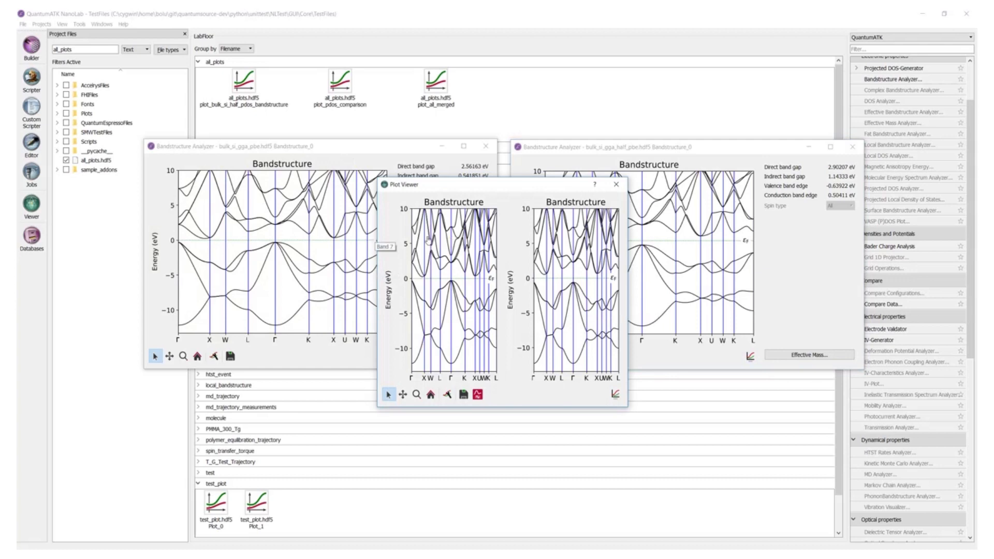
click(616, 184)
drag(750, 356, 277, 331)
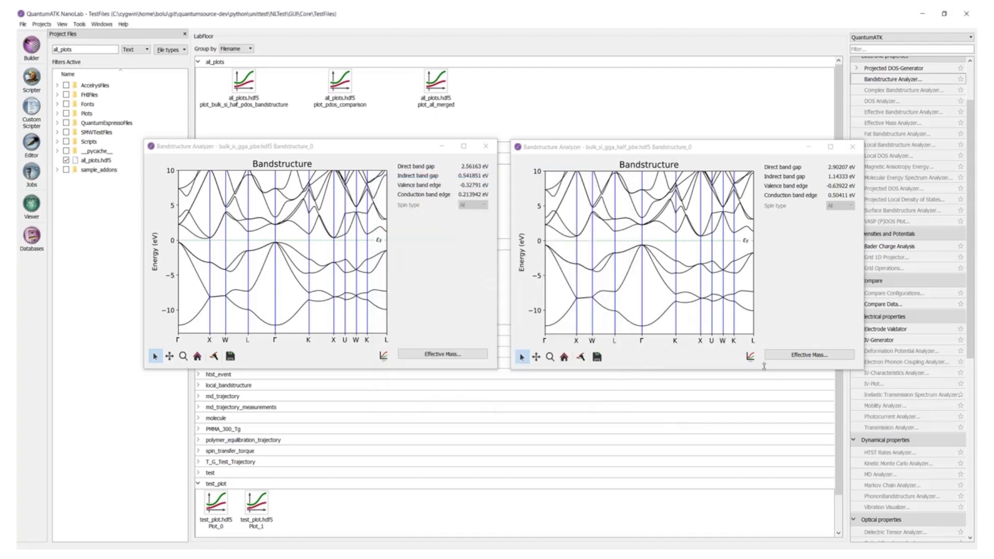
- Merge the two band structure plots using the Mirror with shared y-axis combination type
drag(750, 356, 264, 249)
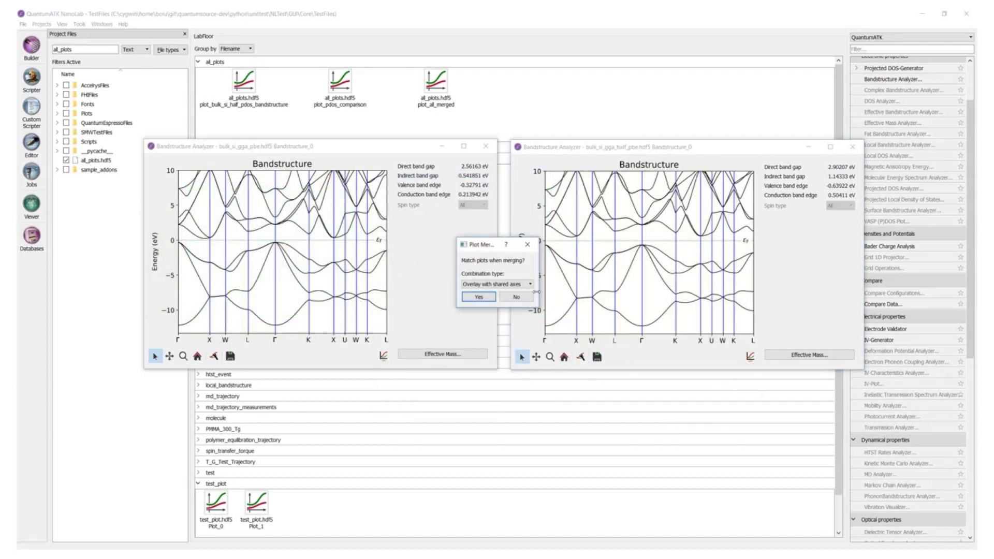
click(529, 284)
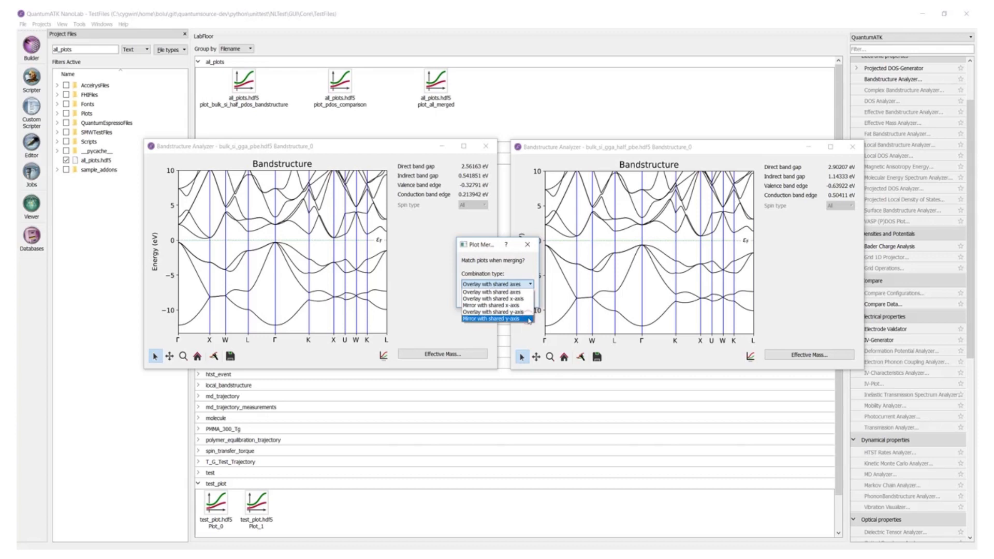
click(529, 319)
click(478, 298)
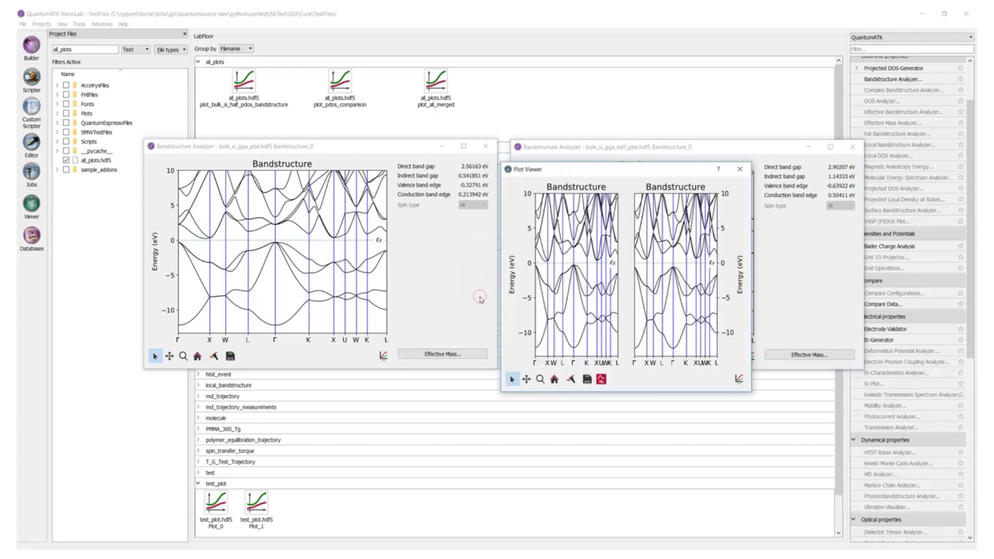
- Move and enlarge the merged viewer, then zoom to check that both y-axes stay linked
drag(623, 169, 467, 122)
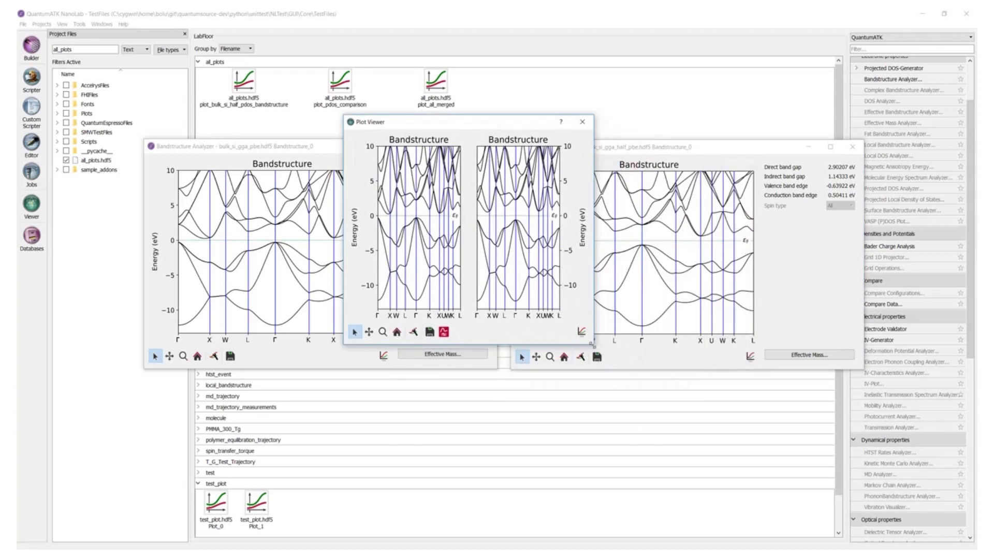
drag(589, 344, 776, 482)
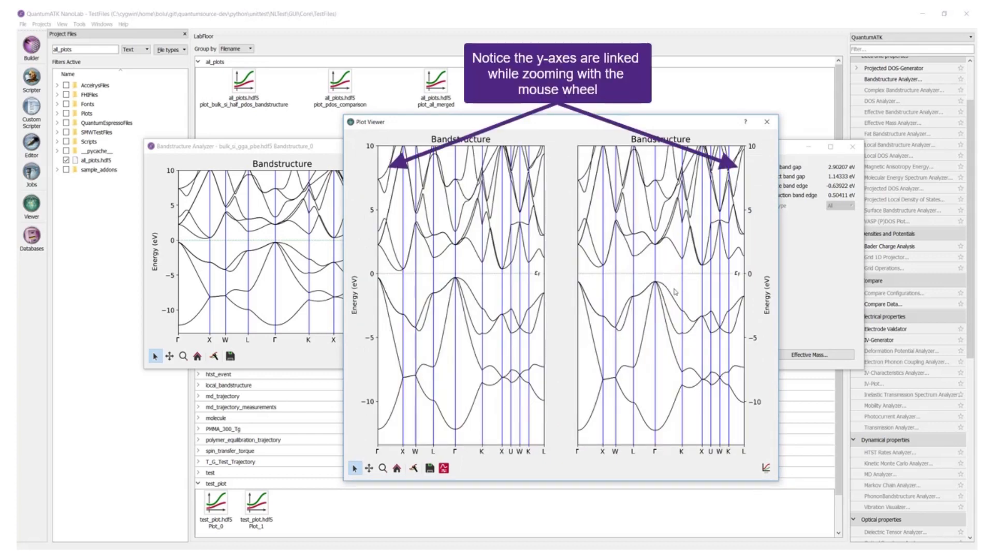
scroll(675, 292, up, 5)
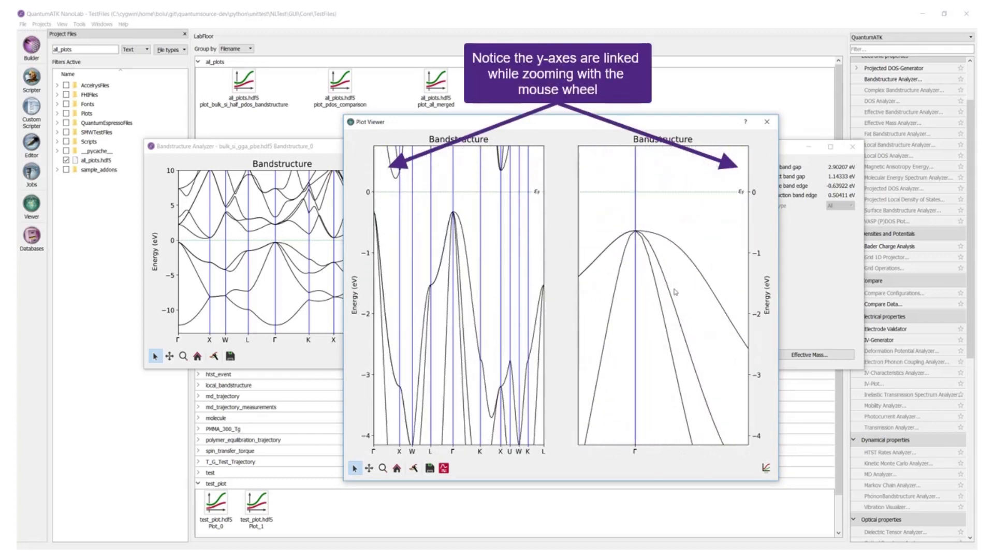
scroll(675, 292, up, 5)
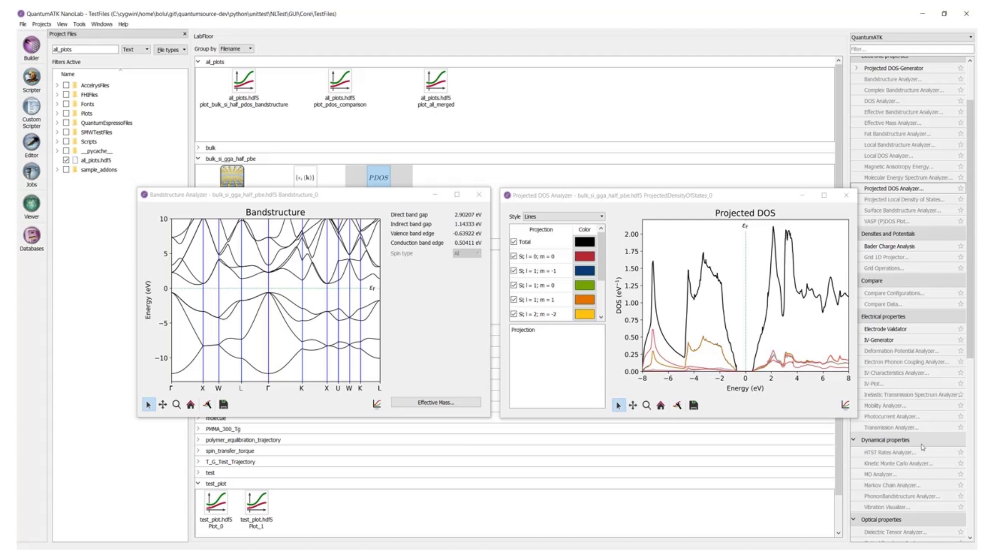
- Merge the projected DOS plot into the band structure plot using Flip and mirror with shared y-axis, then enlarge the viewer
drag(845, 405, 298, 303)
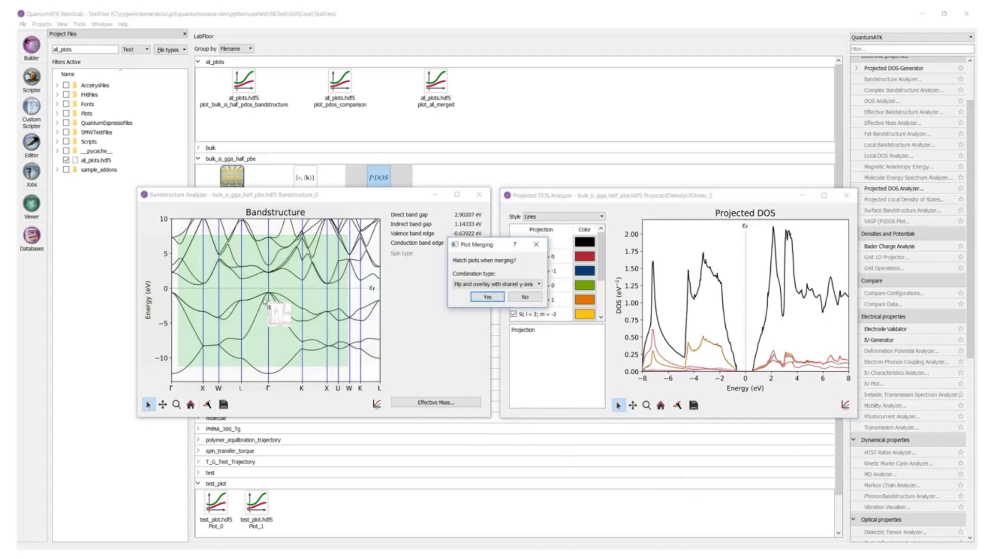
click(539, 285)
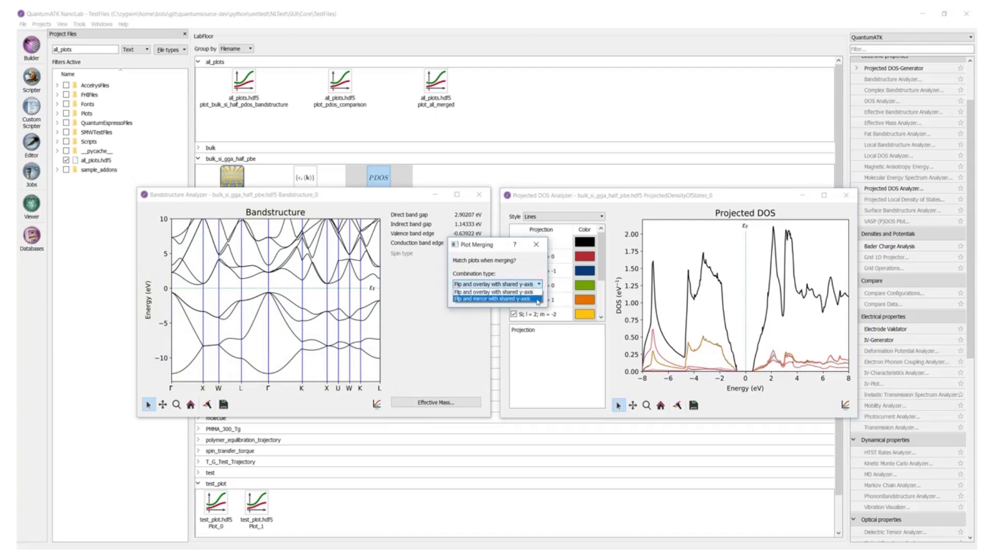
click(537, 300)
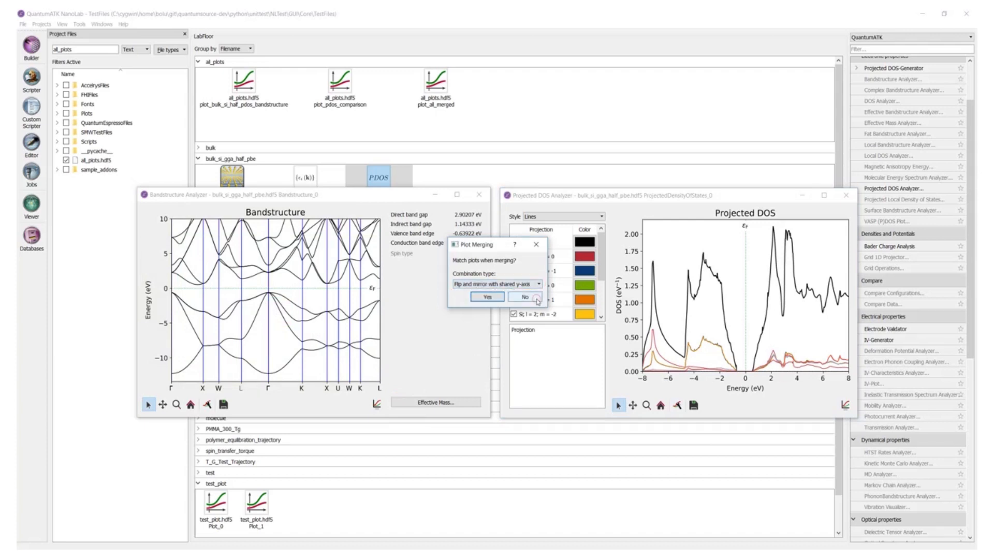
click(489, 299)
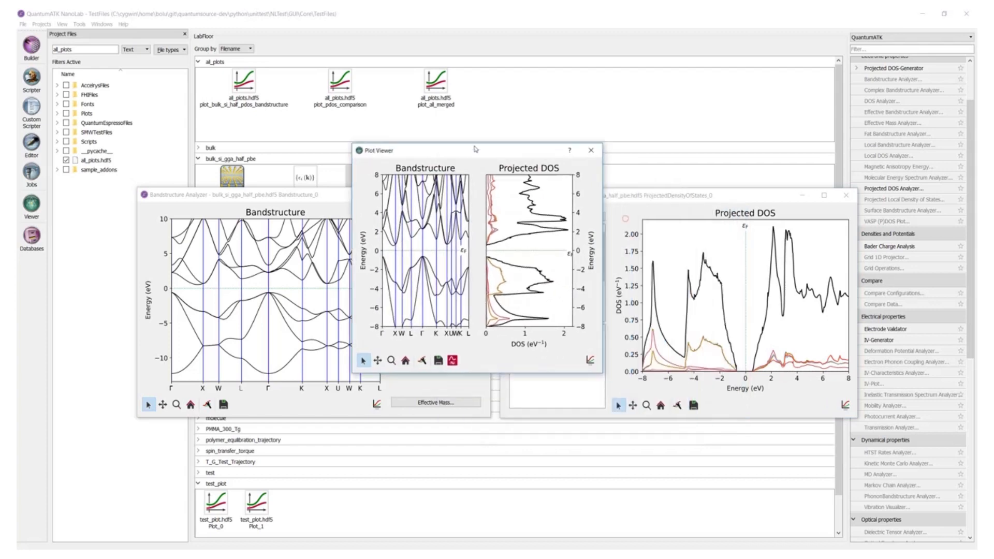
drag(560, 347, 715, 462)
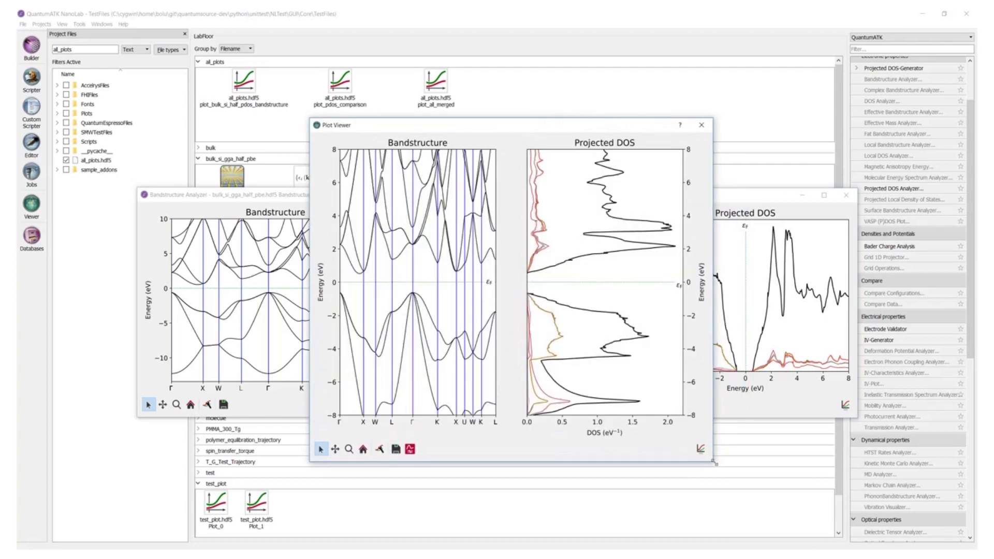
click(335, 449)
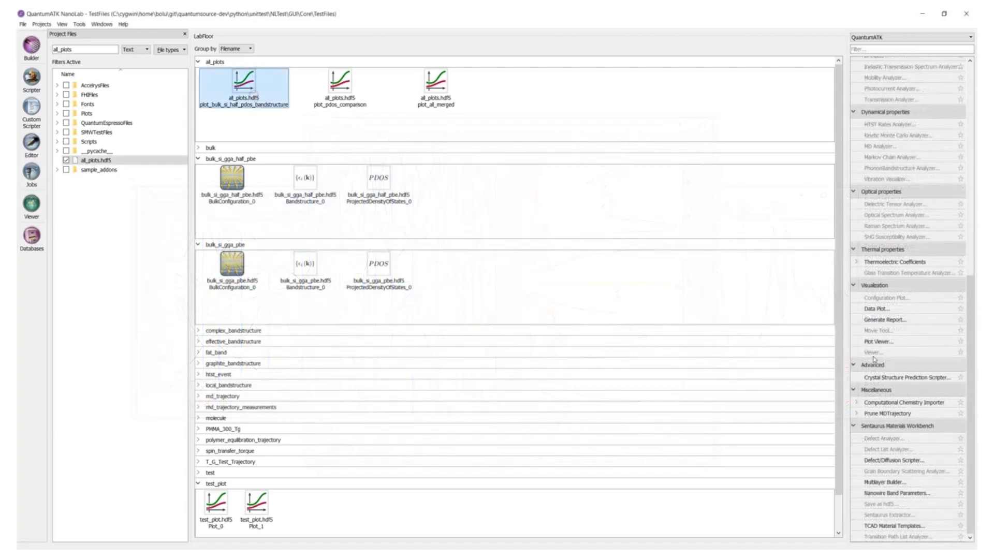
- Open the Plot Viewer and add the bulk_si_gga_pbe band structure and projected DOS to the plot
click(889, 340)
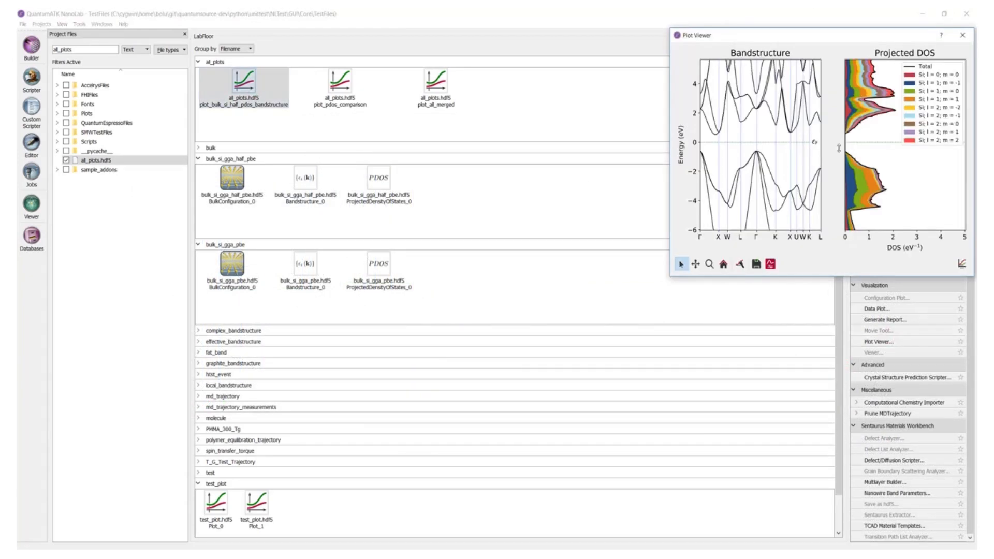
drag(833, 37, 583, 114)
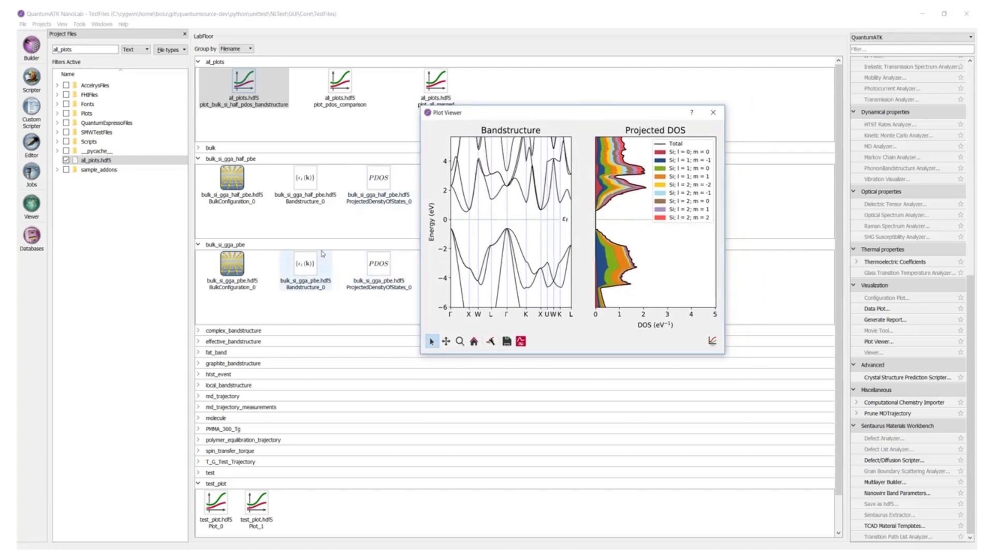
drag(304, 270, 593, 219)
drag(379, 269, 628, 245)
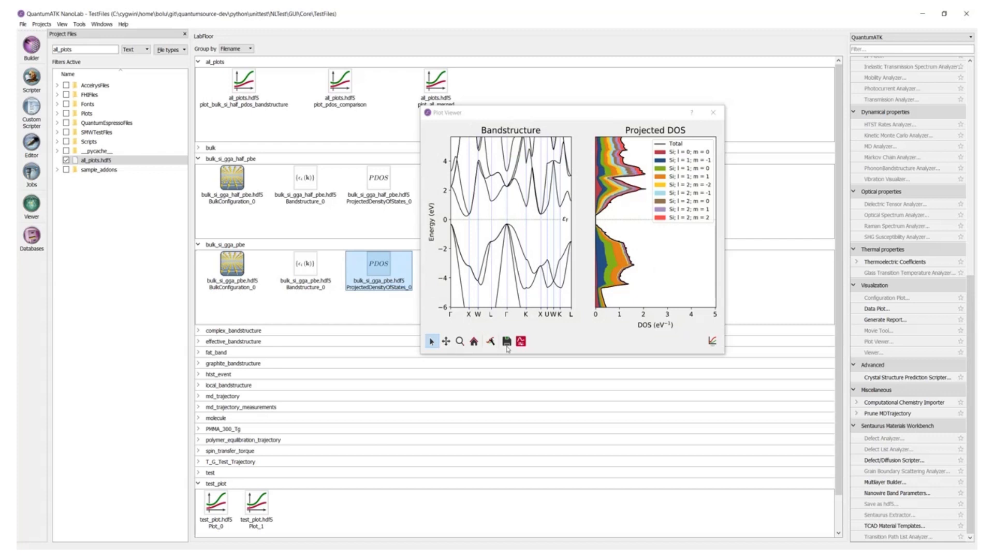
- Save the plot into all_plots.hdf5, then close the Plot Viewer
click(507, 341)
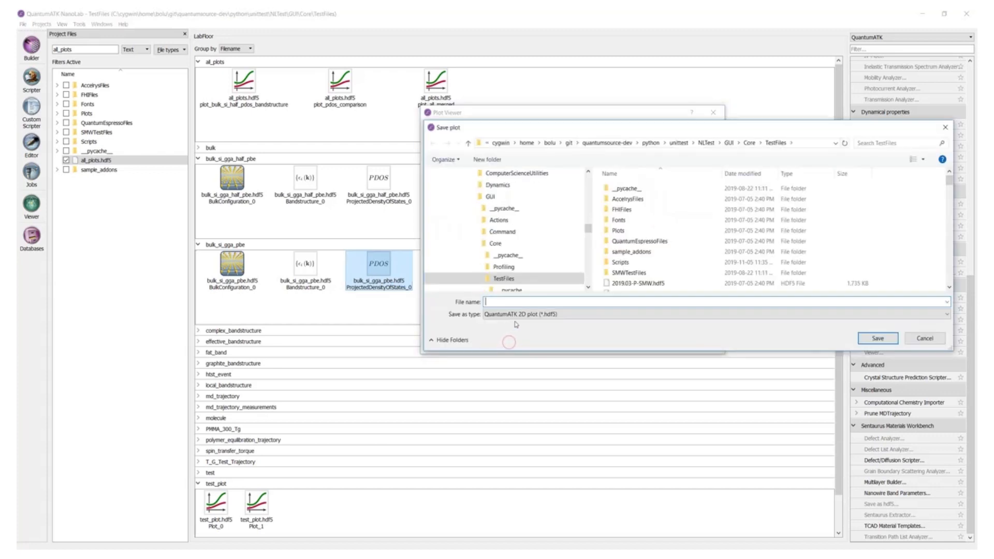
text(all_)
click(502, 321)
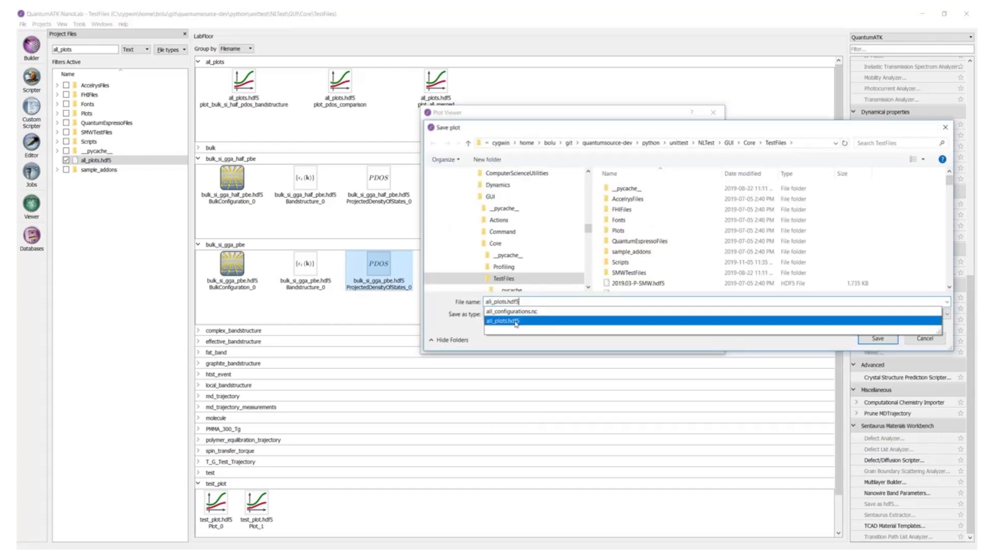
key(Return)
click(519, 285)
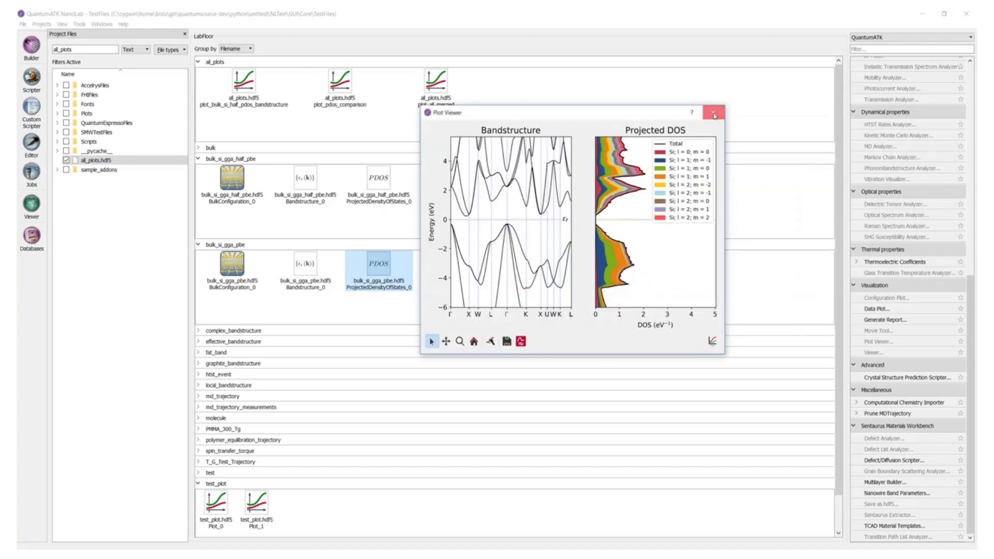
click(714, 114)
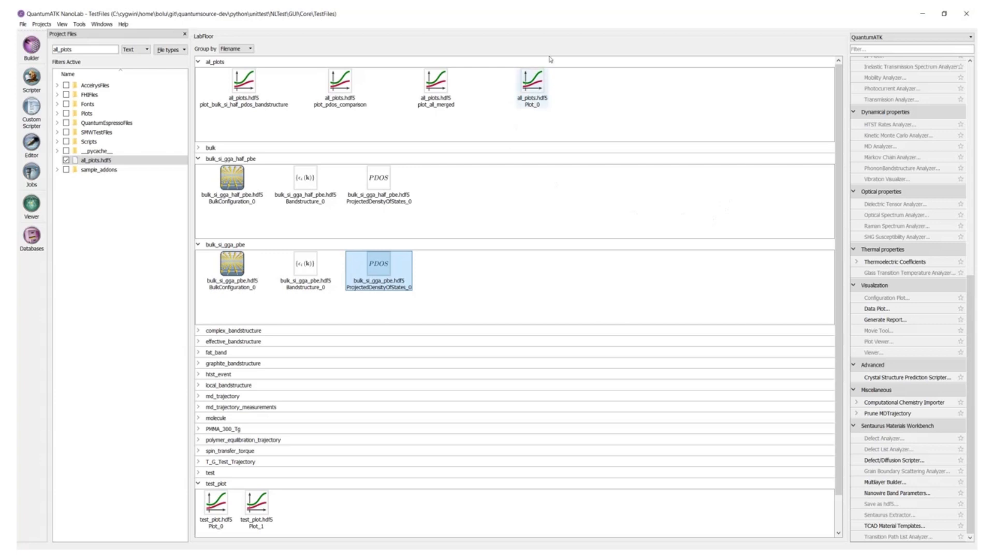
- Open the saved Plot_0 in two Plot Viewers side by side and merge them into one combined viewer
click(233, 88)
click(899, 346)
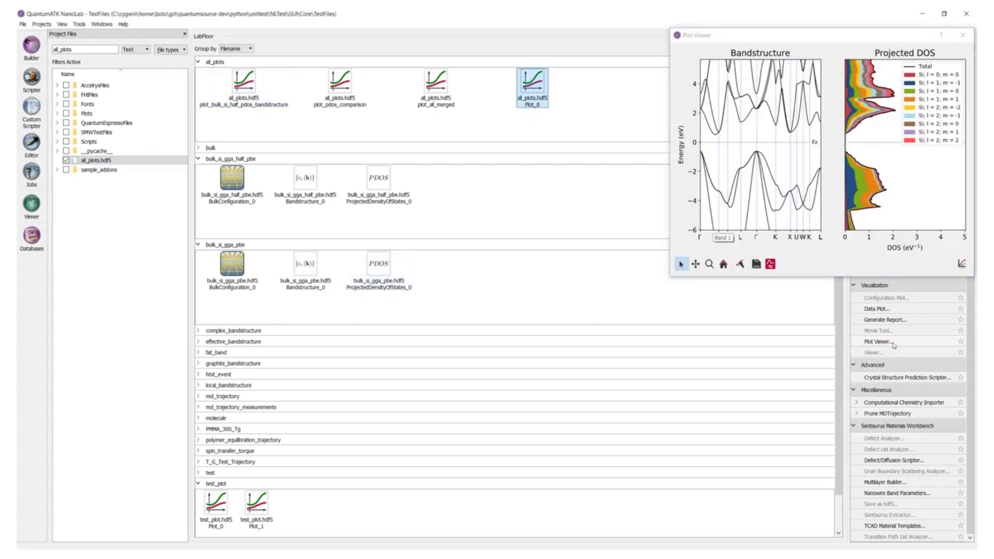
click(894, 346)
drag(818, 35, 394, 52)
drag(740, 39, 628, 49)
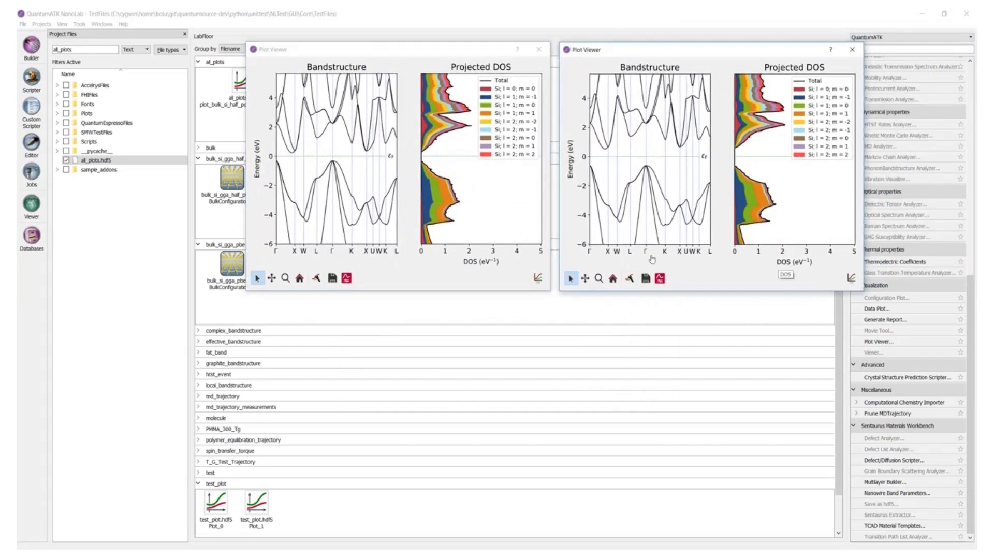
drag(851, 279, 512, 149)
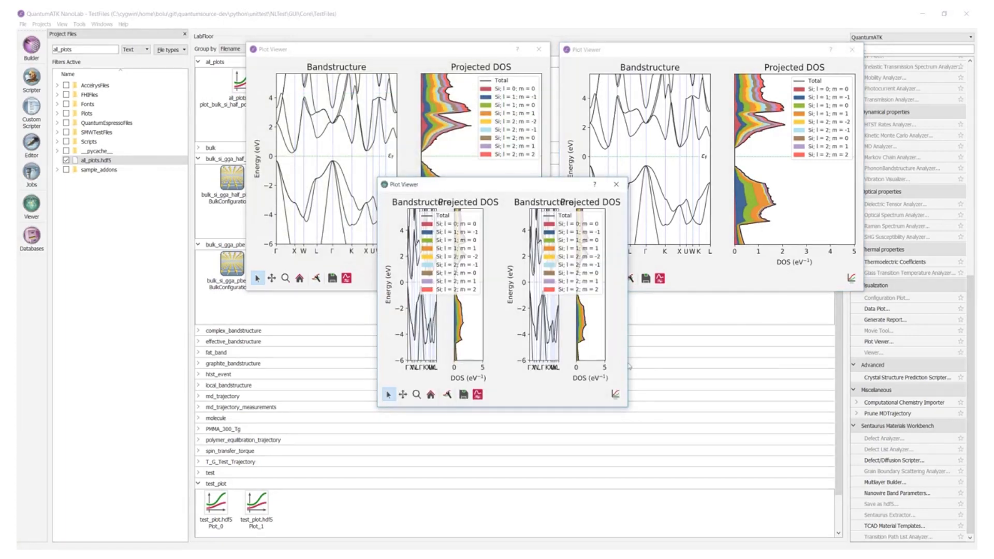